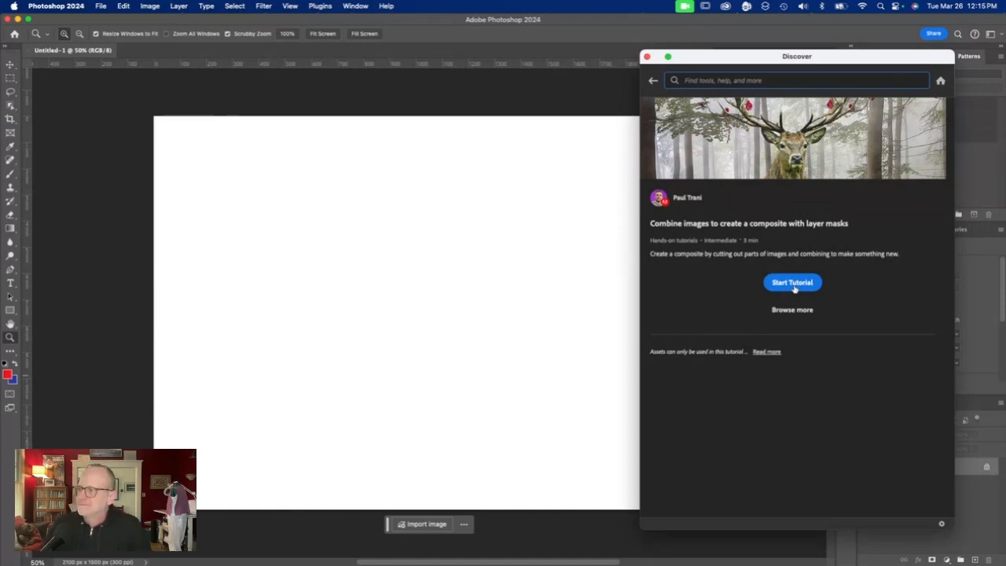
# - Start the layer mask compositing tutorial and mask the deer layer using an automatic subject selection
pyautogui.click(792, 282)
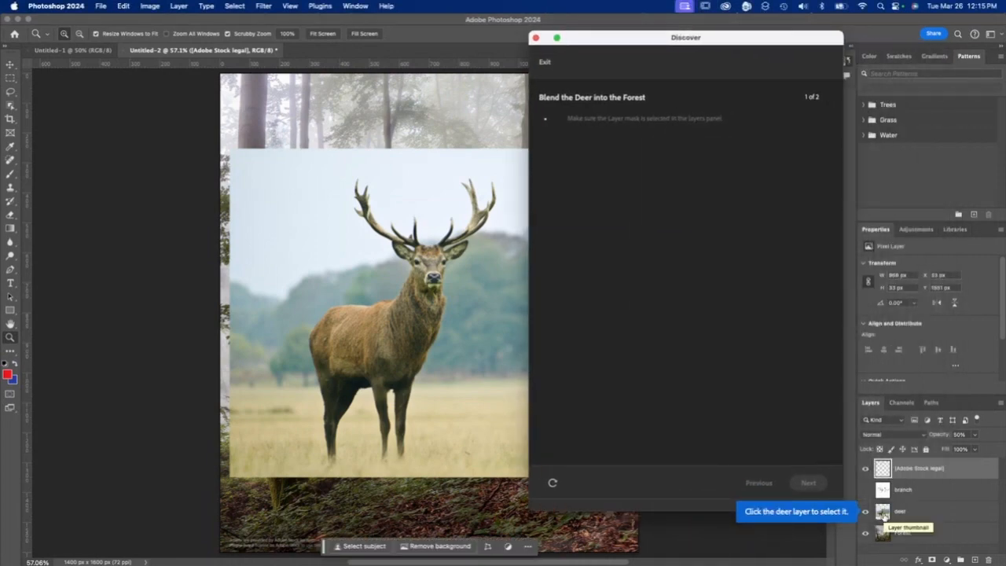
pyautogui.click(883, 512)
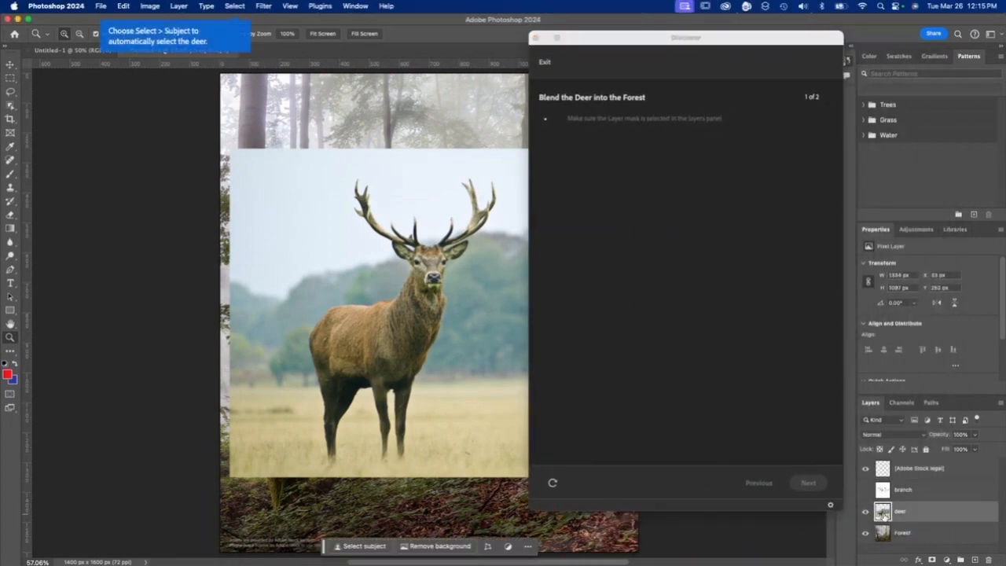
pyautogui.click(234, 6)
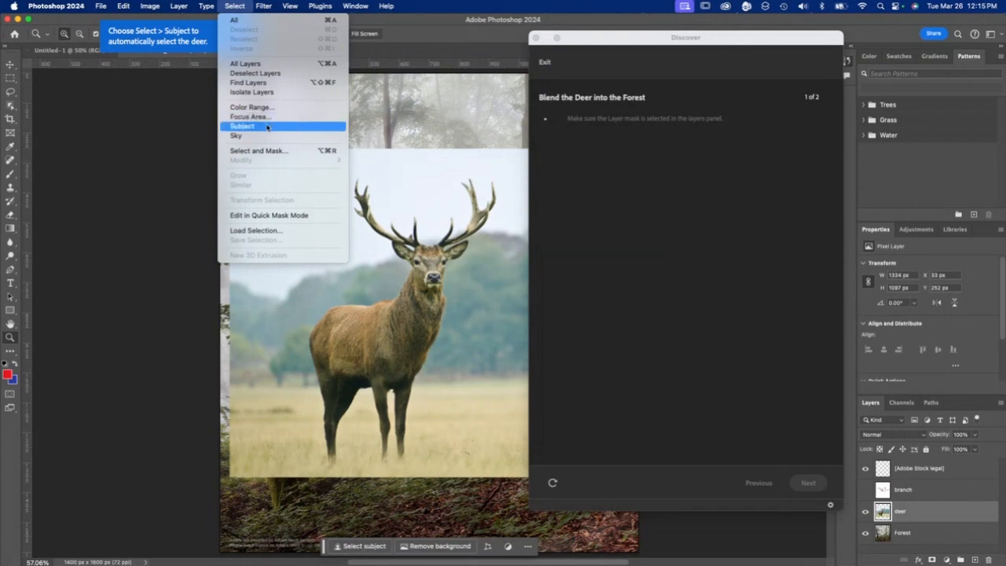
pyautogui.click(267, 128)
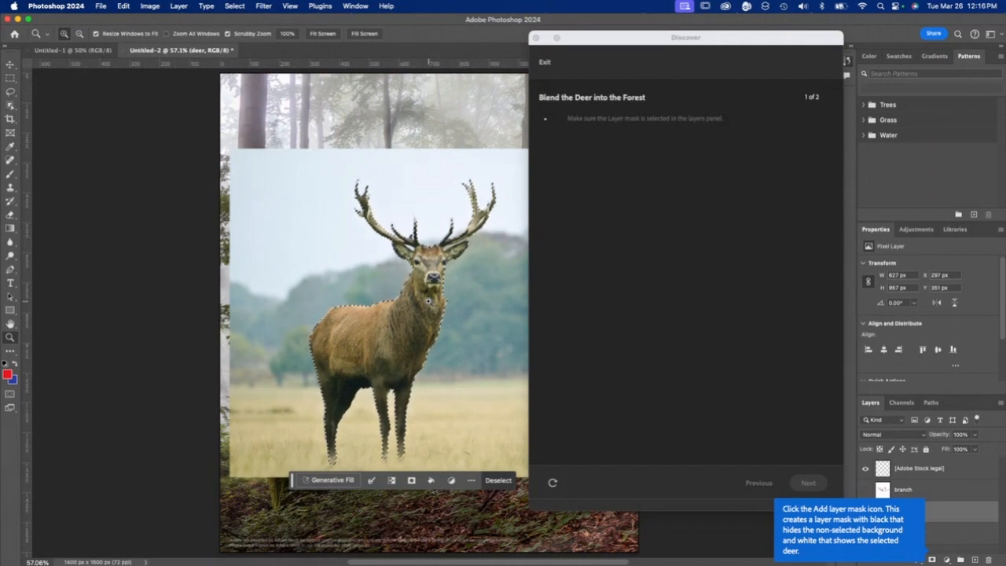
pyautogui.click(932, 559)
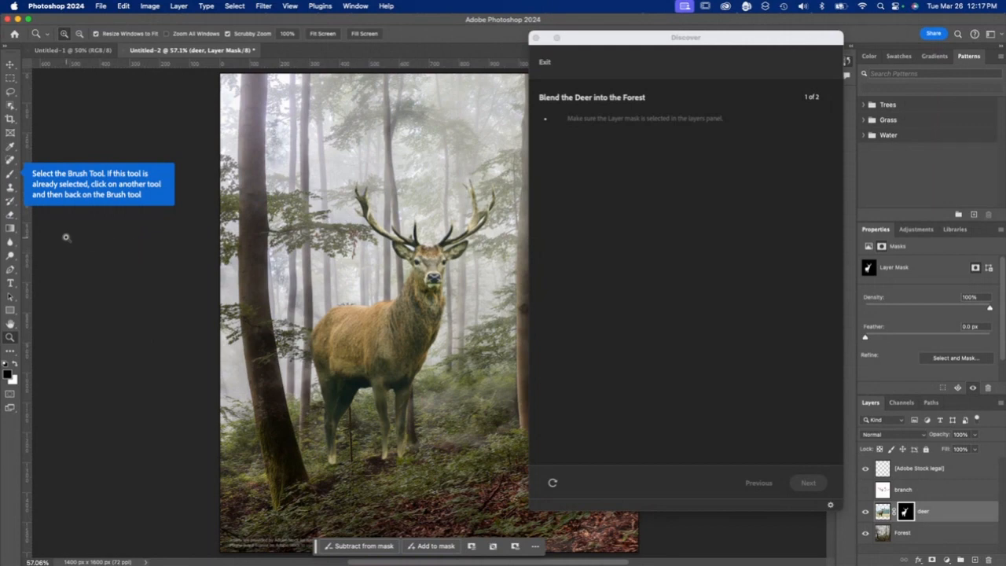
# - Set up a soft brush with a size of 80 px and 0% hardness, and advance the tutorial
pyautogui.click(11, 175)
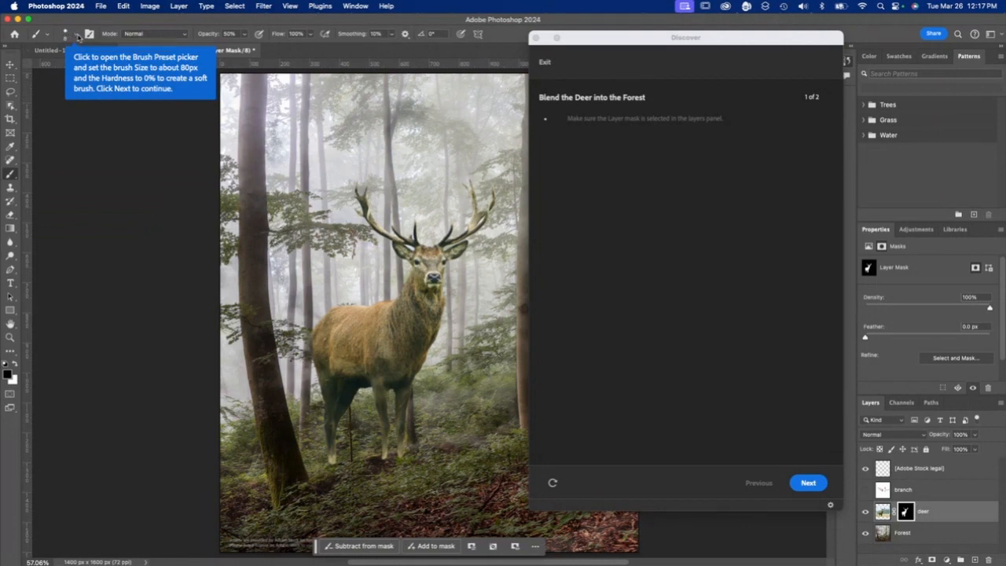
pyautogui.click(77, 36)
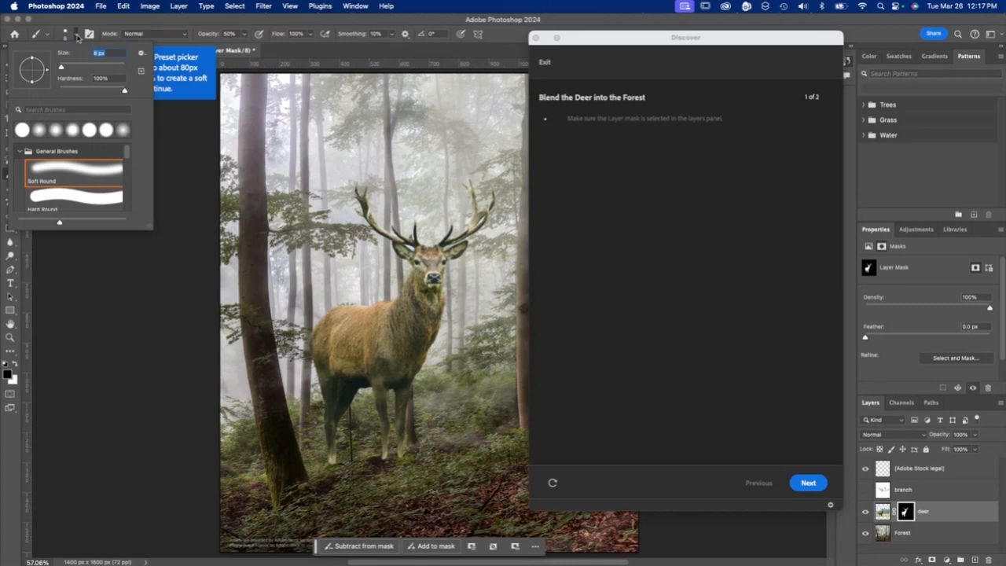
pyautogui.write('80')
pyautogui.press('Tab')
pyautogui.write('0')
pyautogui.press('Tab')
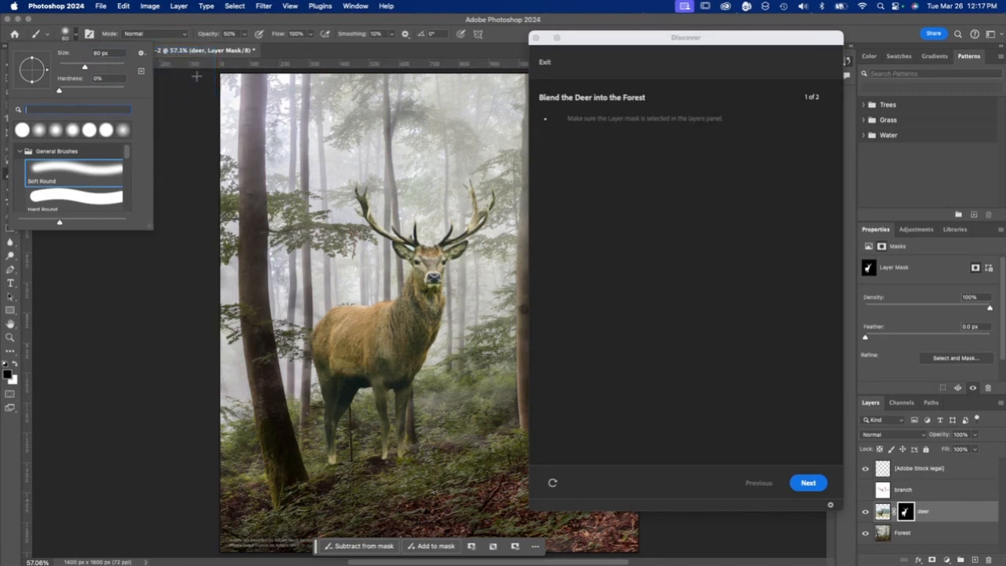
pyautogui.click(197, 76)
pyautogui.click(808, 485)
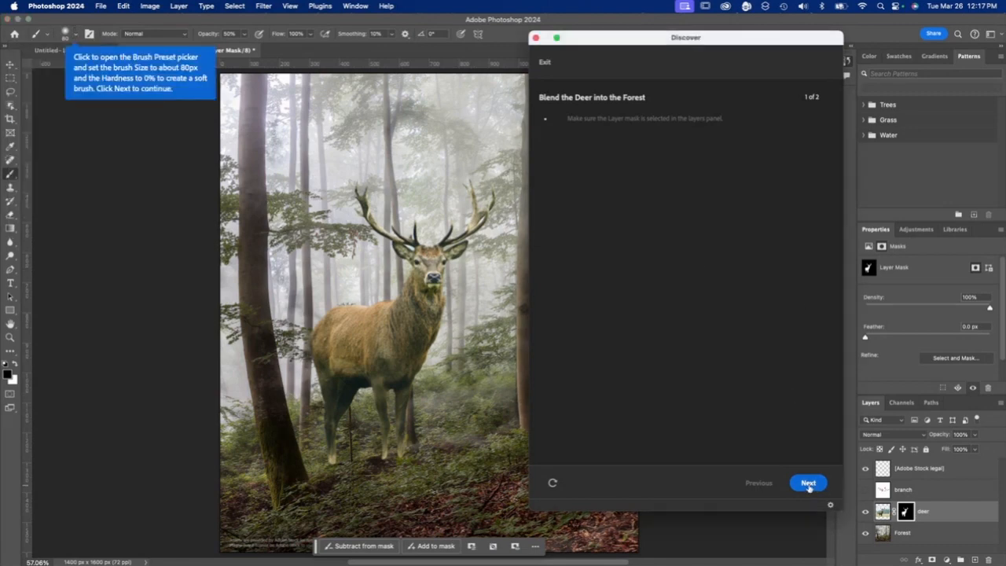
pyautogui.click(809, 485)
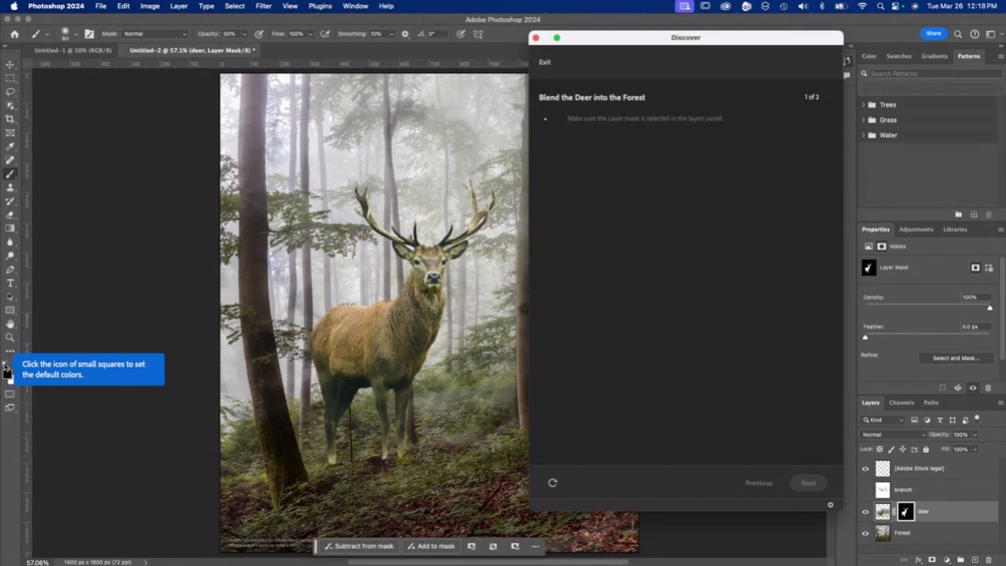
# - Brush black at 100% opacity over the bottoms of the deer's legs on the layer mask and inspect the mask as an overlay
pyautogui.click(4, 364)
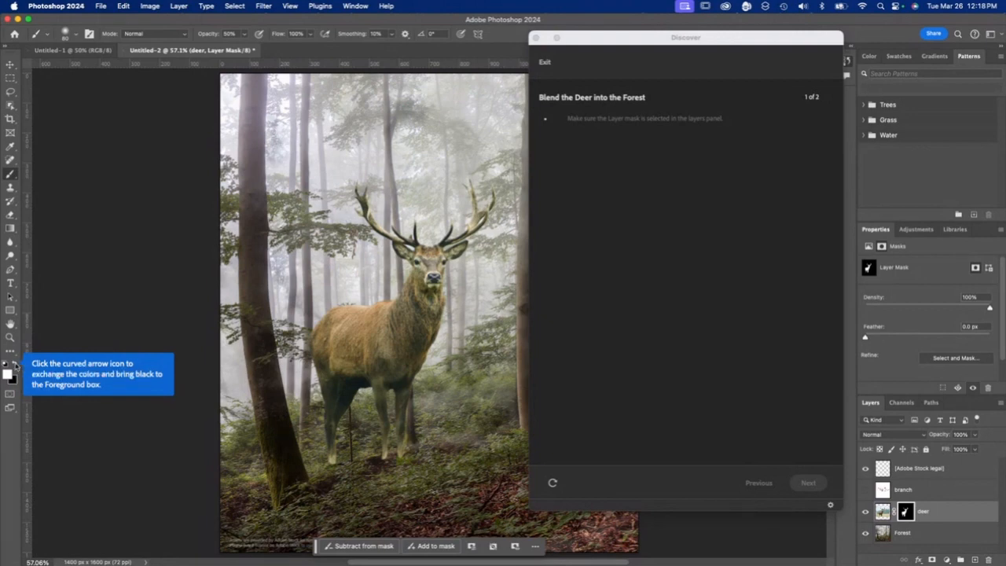
pyautogui.click(15, 364)
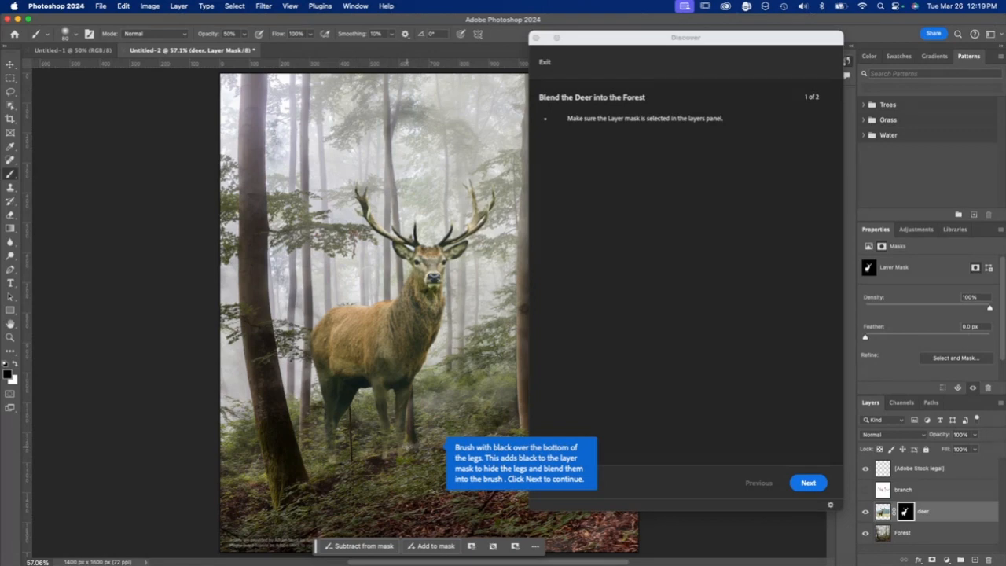
pyautogui.click(227, 33)
pyautogui.write('100')
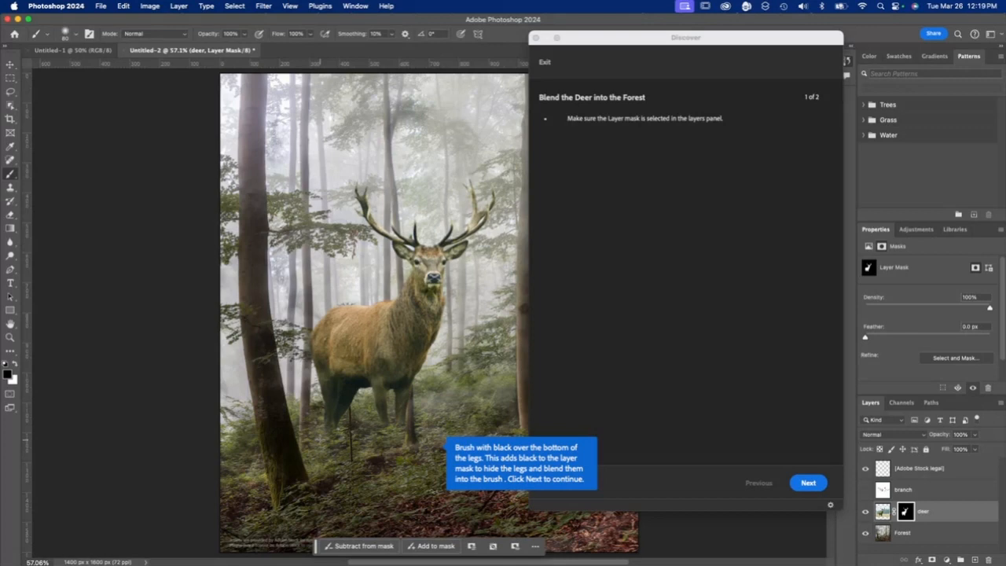
pyautogui.press('\\')
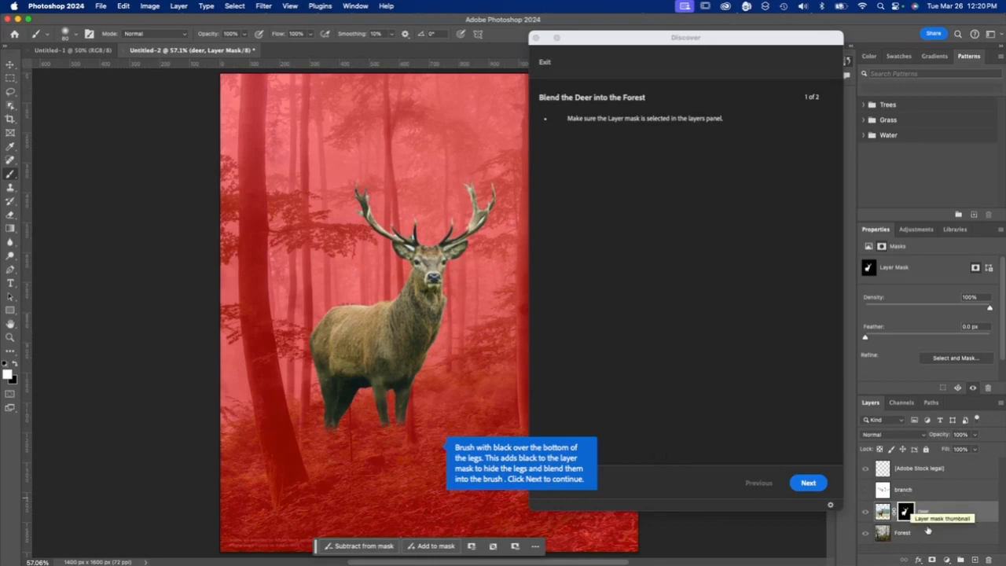
pyautogui.click(808, 483)
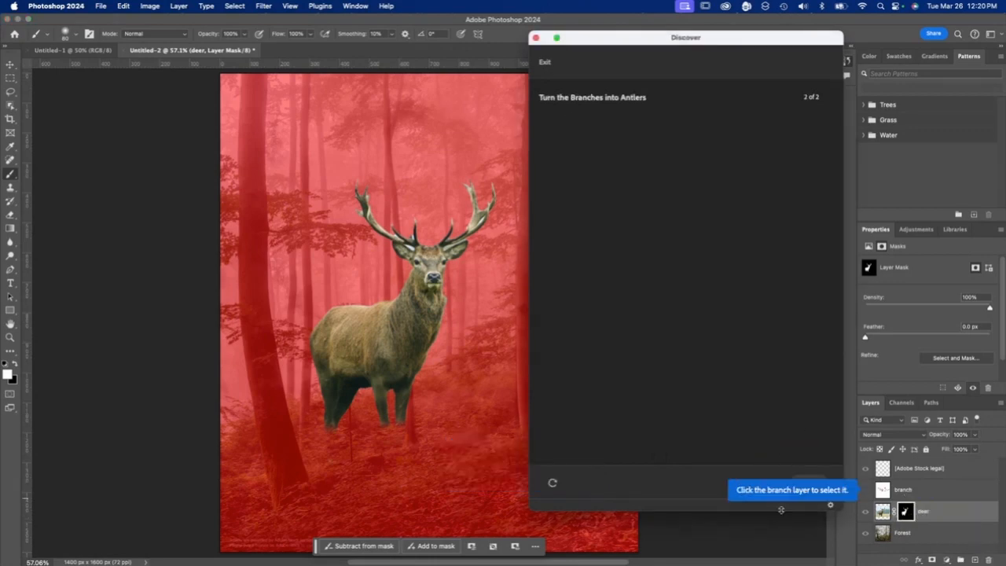
# - Make the branch layer visible and sample its white background with Color Range at a fuzziness of 70
pyautogui.click(883, 491)
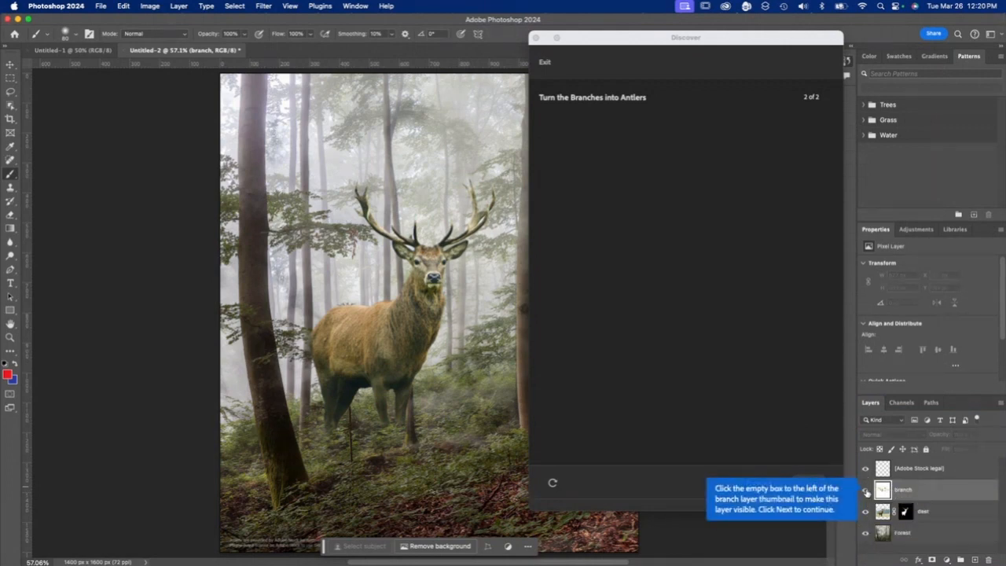
pyautogui.click(866, 490)
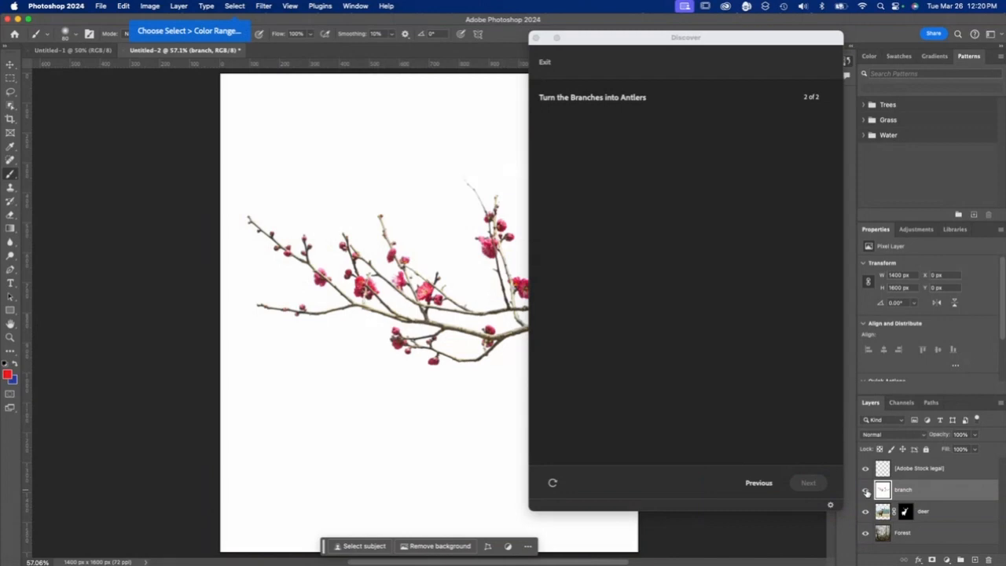
pyautogui.click(234, 6)
pyautogui.click(234, 6)
pyautogui.click(234, 6)
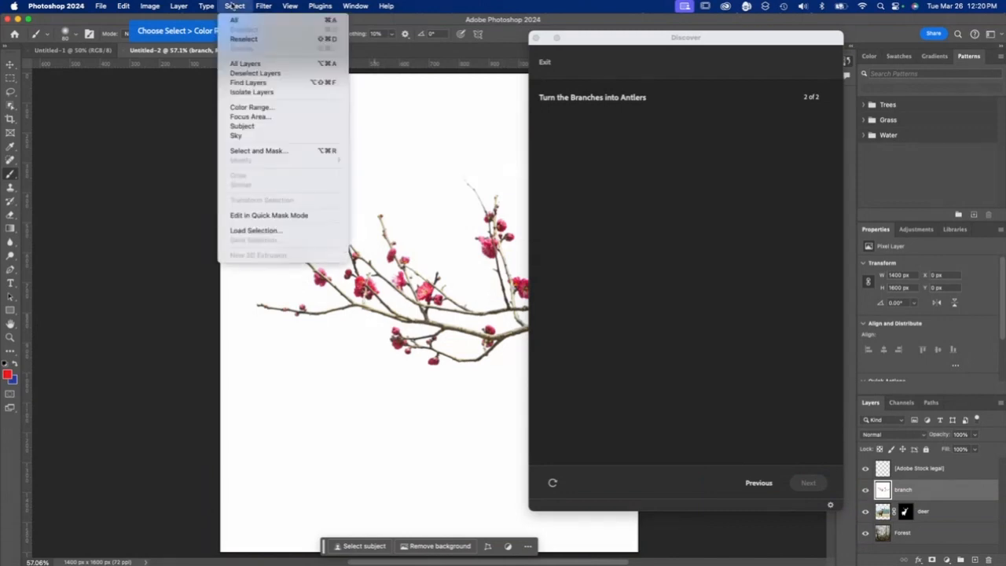
pyautogui.click(256, 109)
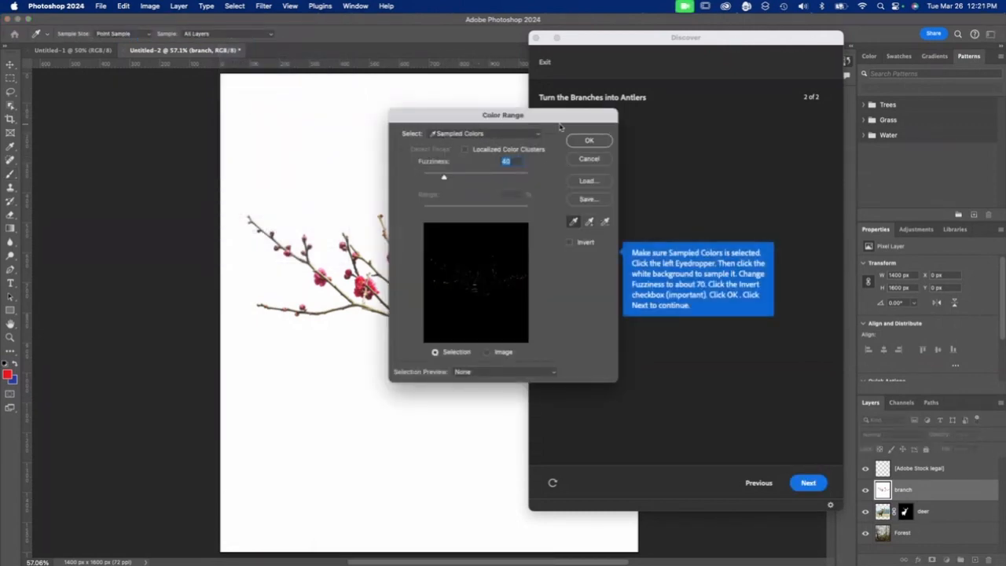
pyautogui.click(319, 159)
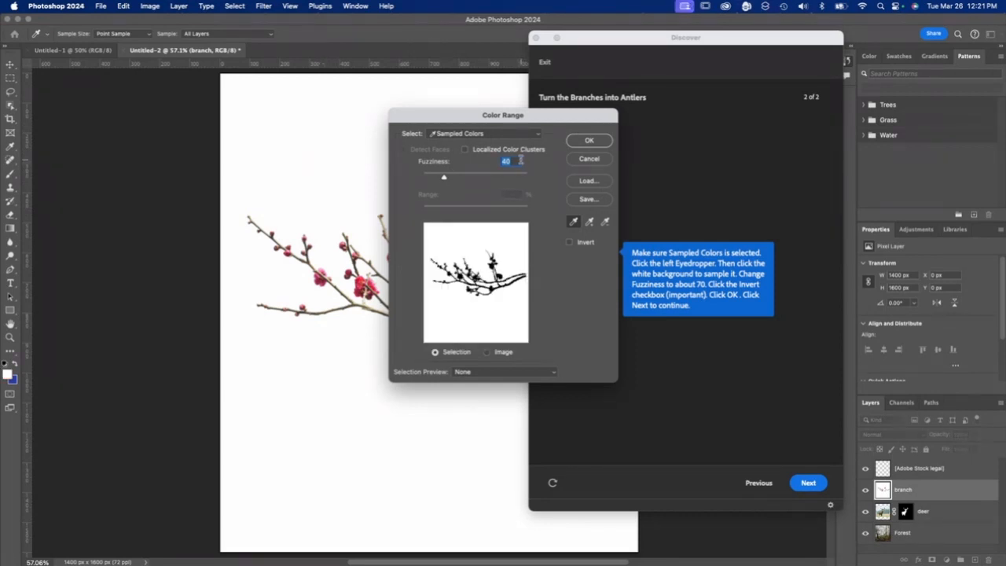
pyautogui.write('70')
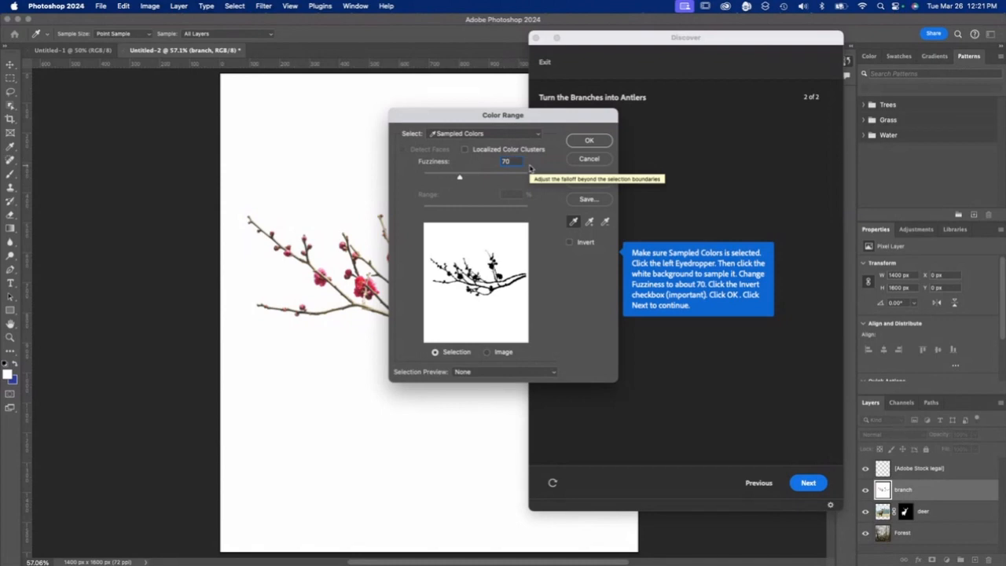
pyautogui.moveTo(460, 177)
pyautogui.mouseDown()
pyautogui.moveTo(480, 179)
pyautogui.moveTo(461, 179)
pyautogui.mouseUp()
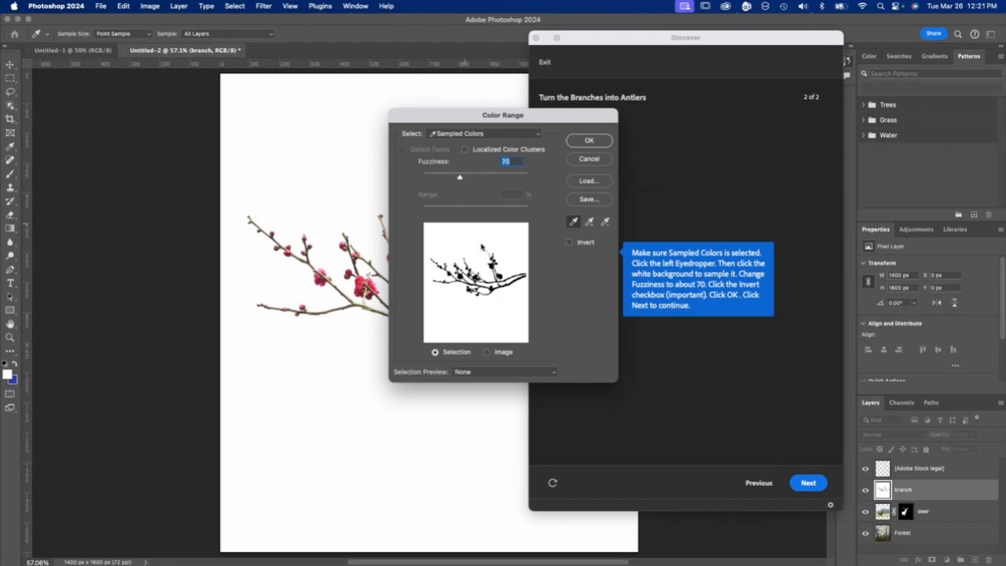
# - Invert the Color Range selection to capture the branch and use it as a layer mask on the branch layer
pyautogui.click(569, 243)
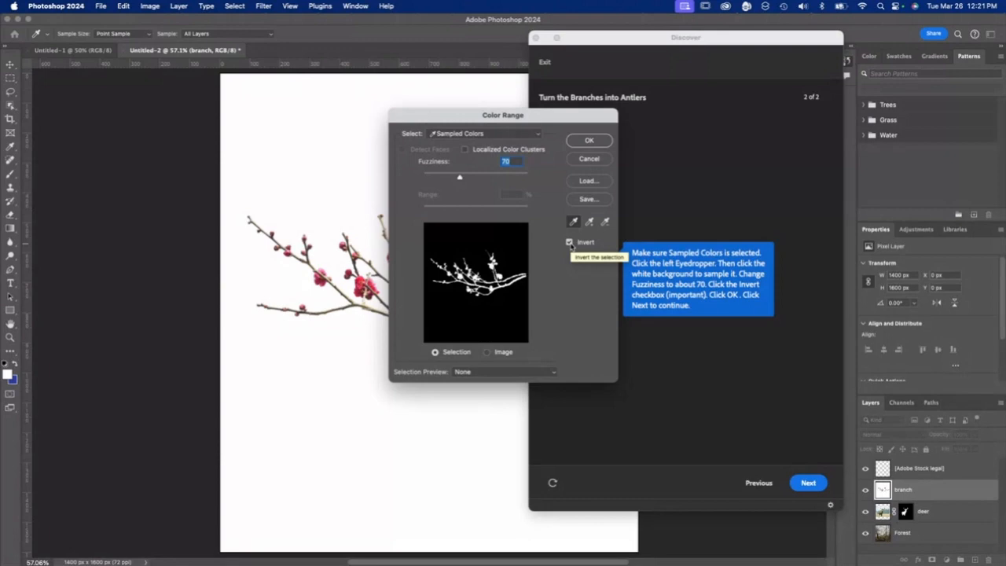
pyautogui.click(570, 243)
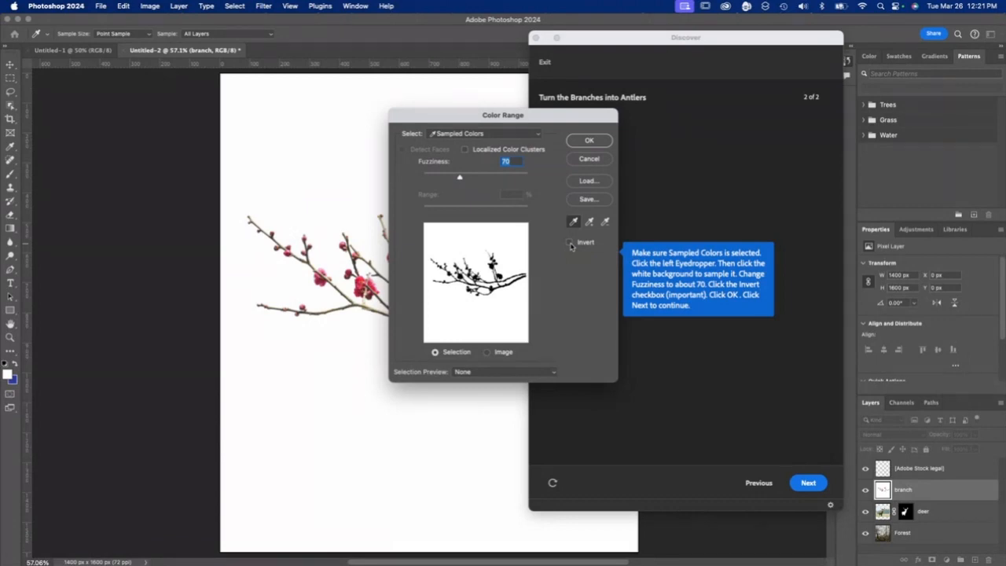
pyautogui.click(570, 243)
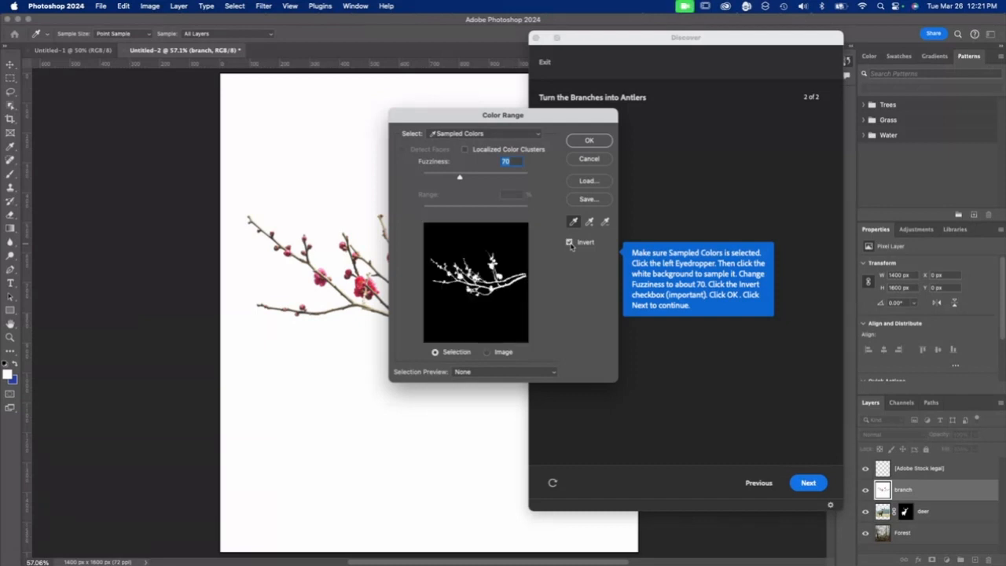
pyautogui.click(588, 140)
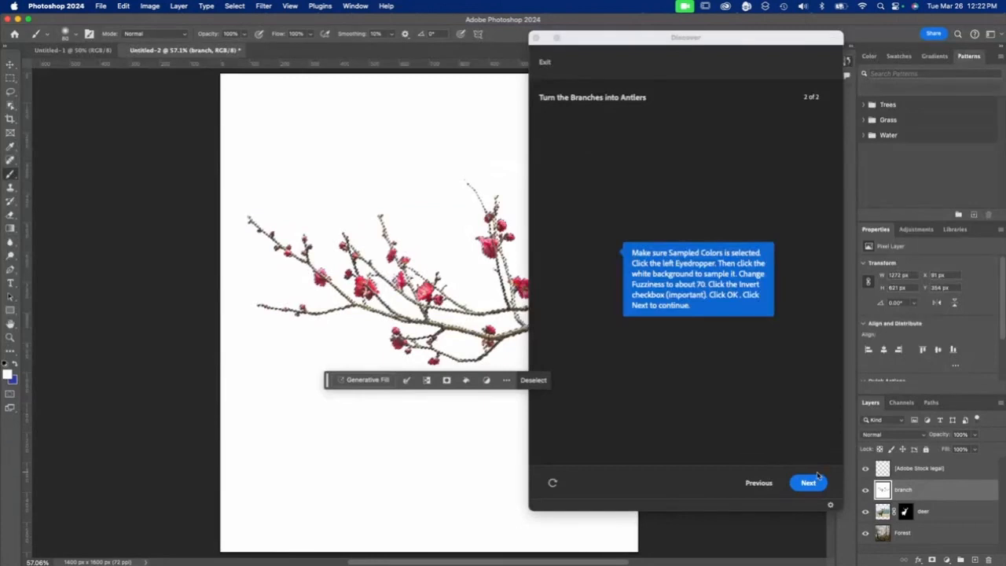
pyautogui.click(810, 483)
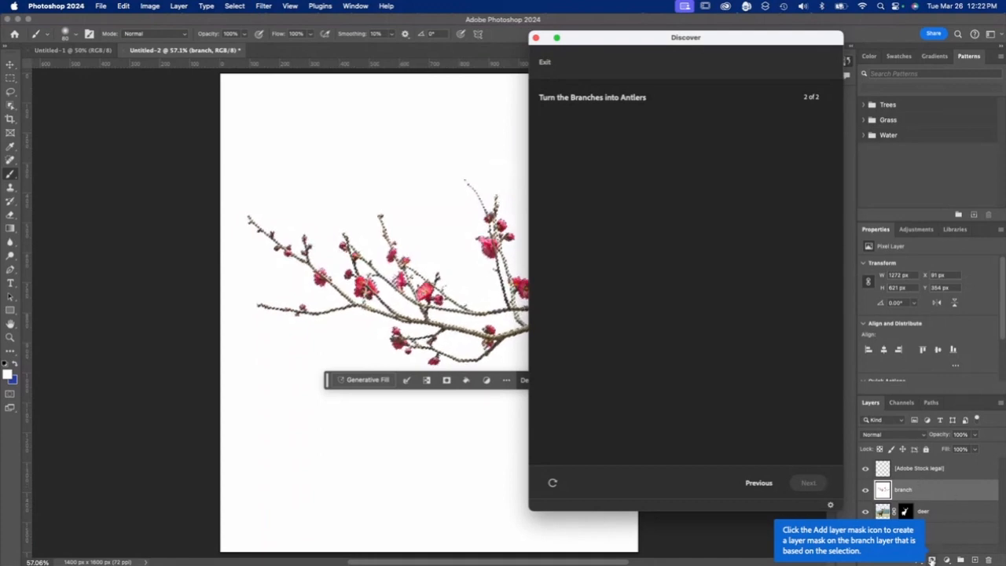
pyautogui.click(930, 559)
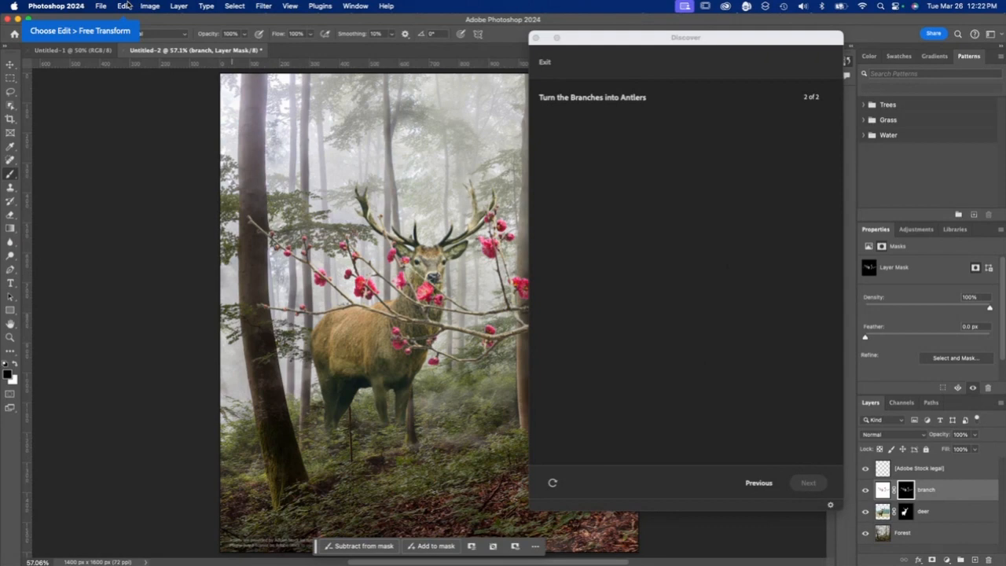
# - Free Transform the branch, scaling it to about 84% and rotating it clockwise by about 44°
pyautogui.click(125, 7)
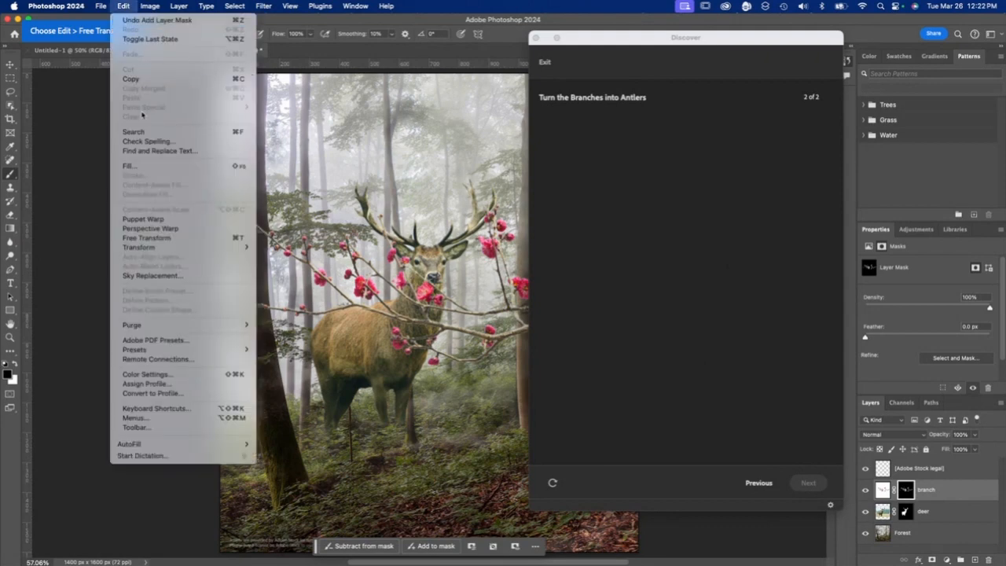
pyautogui.click(146, 237)
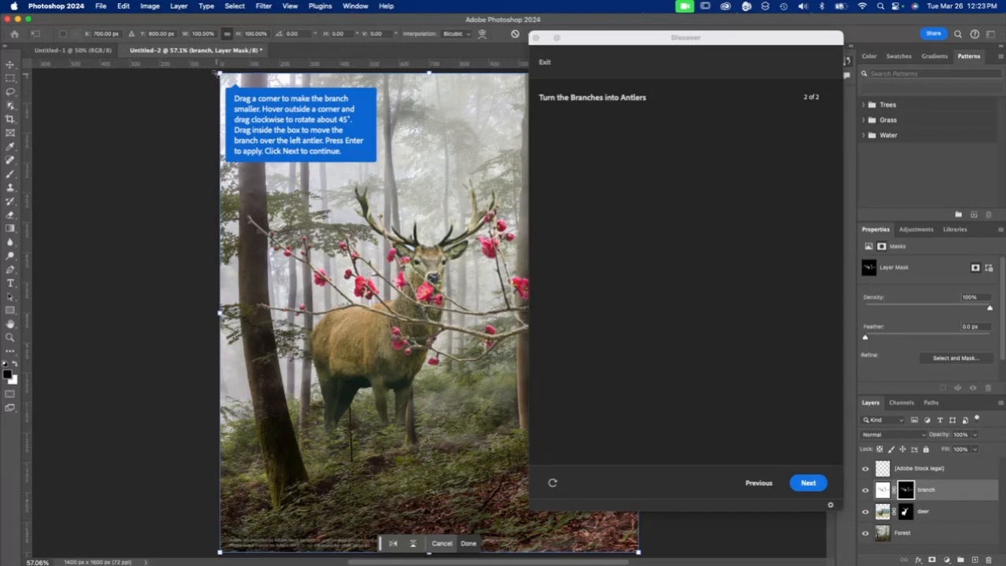
pyautogui.moveTo(602, 39); pyautogui.dragTo(754, 31)
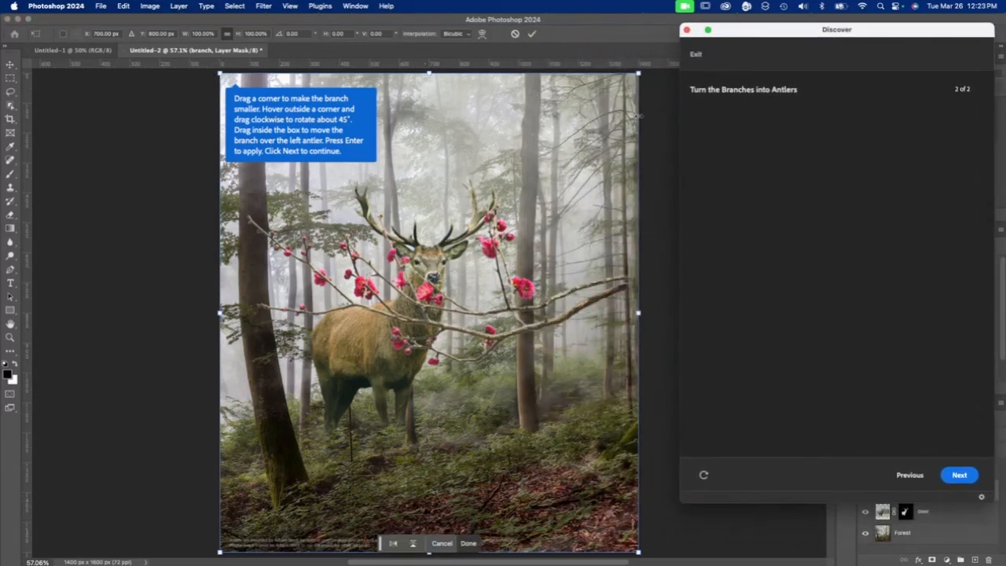
pyautogui.moveTo(638, 74); pyautogui.dragTo(588, 171)
pyautogui.moveTo(570, 351)
pyautogui.mouseDown()
pyautogui.moveTo(440, 356)
pyautogui.moveTo(571, 349)
pyautogui.mouseUp()
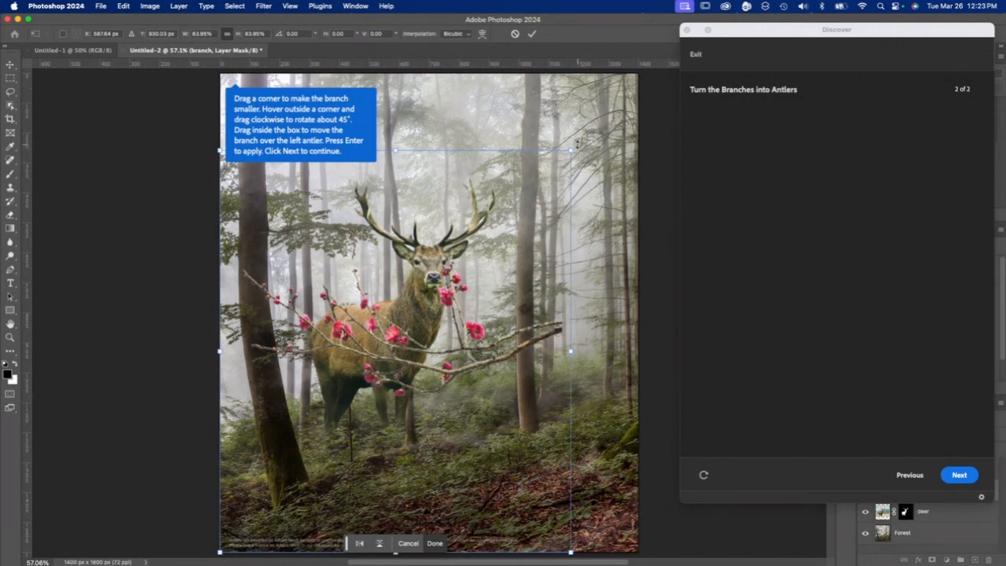
pyautogui.moveTo(574, 149); pyautogui.dragTo(629, 323)
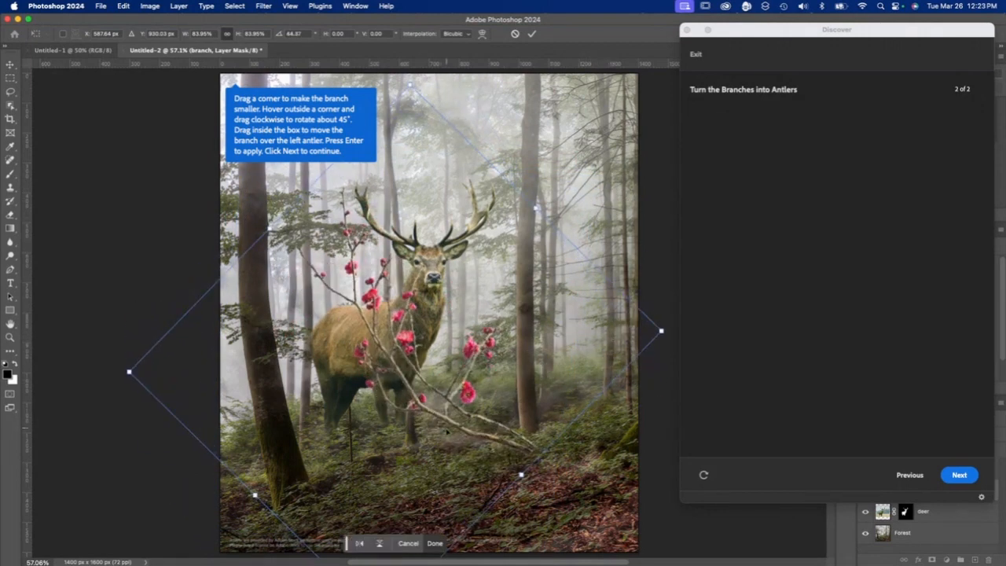
# - Scale the branch down to about 55%, position it over the deer's left antler, and apply the transform
pyautogui.moveTo(460, 421); pyautogui.dragTo(348, 219)
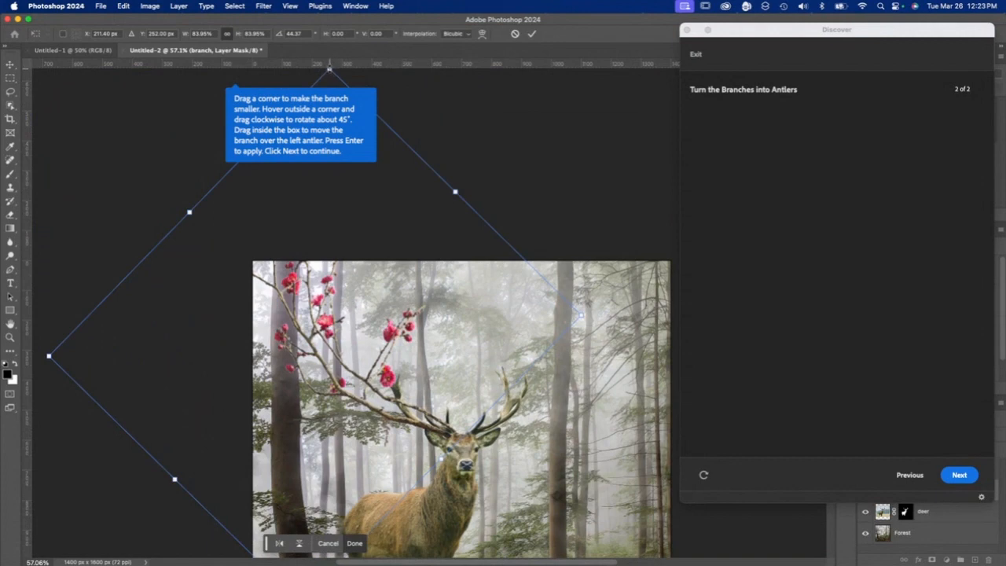
pyautogui.moveTo(329, 69); pyautogui.dragTo(332, 167)
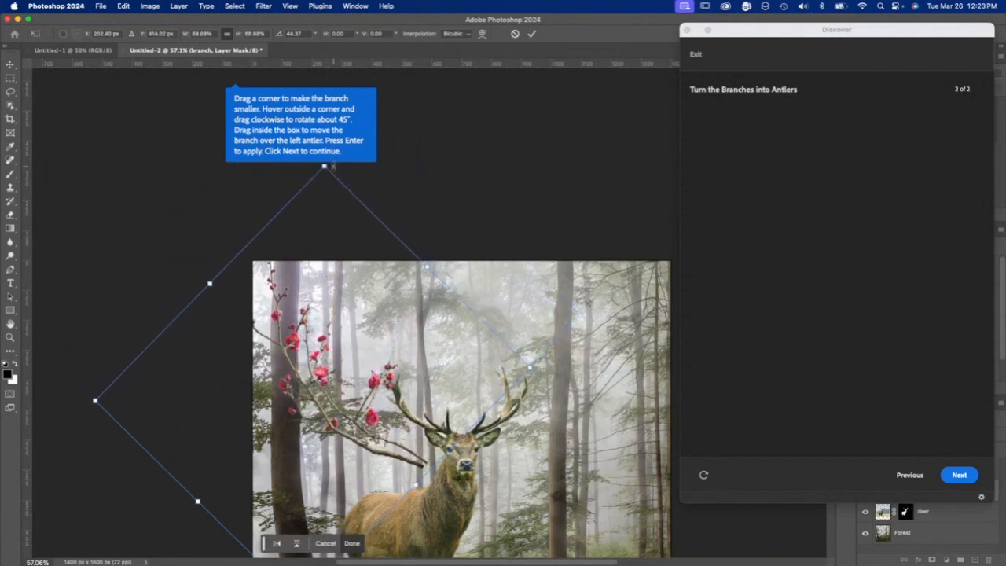
pyautogui.moveTo(381, 402)
pyautogui.mouseDown()
pyautogui.moveTo(402, 429)
pyautogui.moveTo(381, 397)
pyautogui.mouseUp()
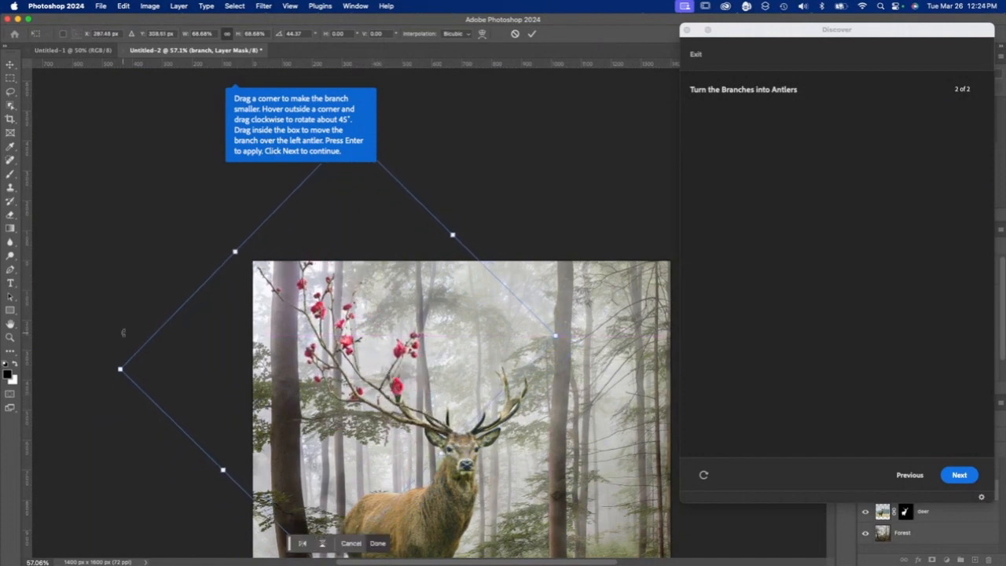
pyautogui.moveTo(119, 368); pyautogui.dragTo(188, 388)
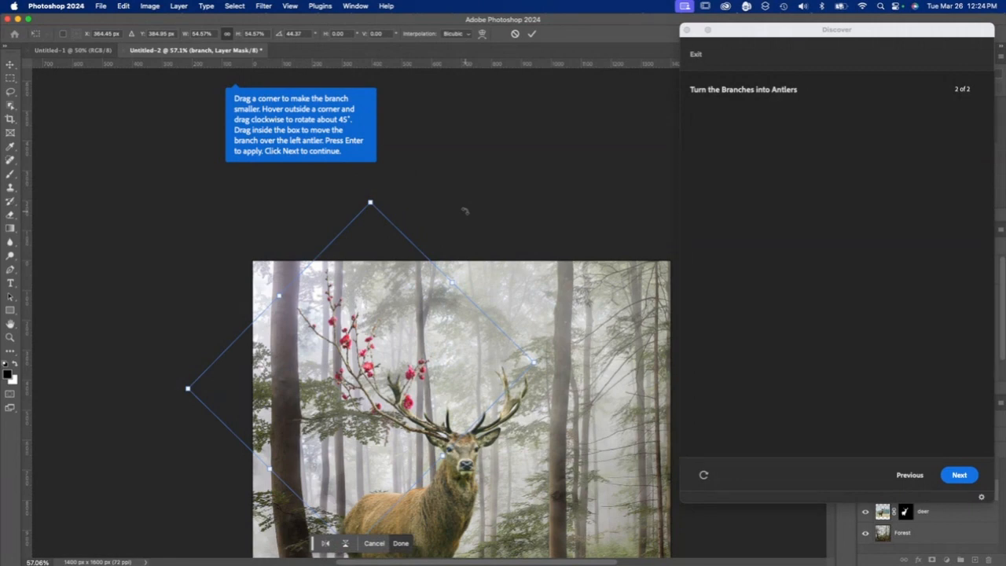
pyautogui.click(959, 475)
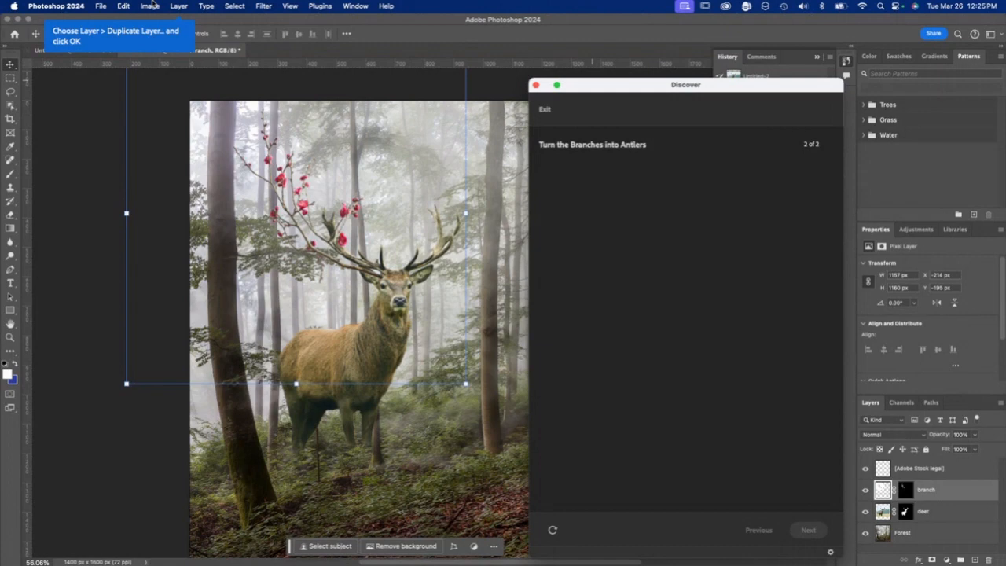
# - Duplicate the branch layer as "branch copy" in the same document
pyautogui.click(179, 5)
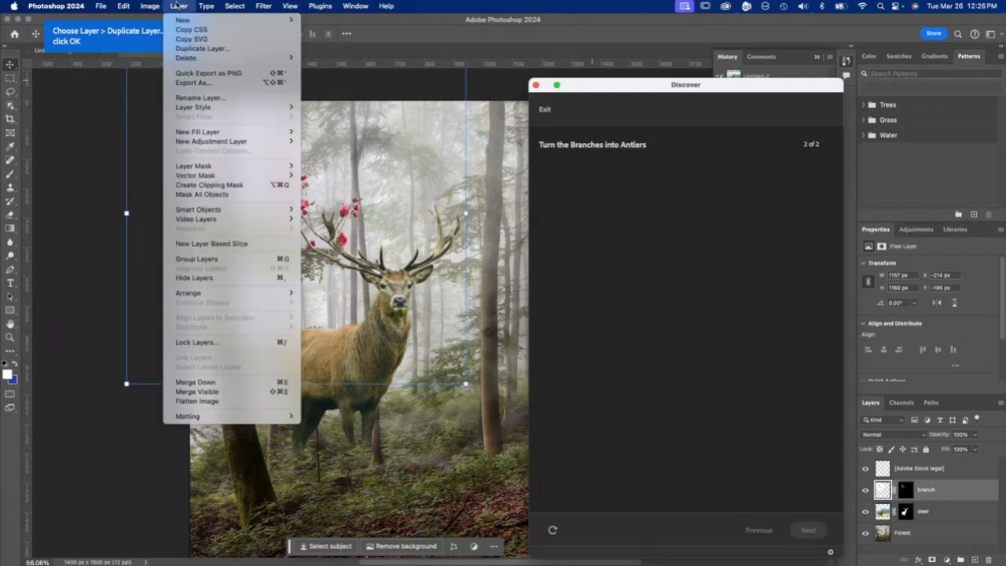
pyautogui.click(176, 6)
pyautogui.click(177, 5)
pyautogui.click(184, 50)
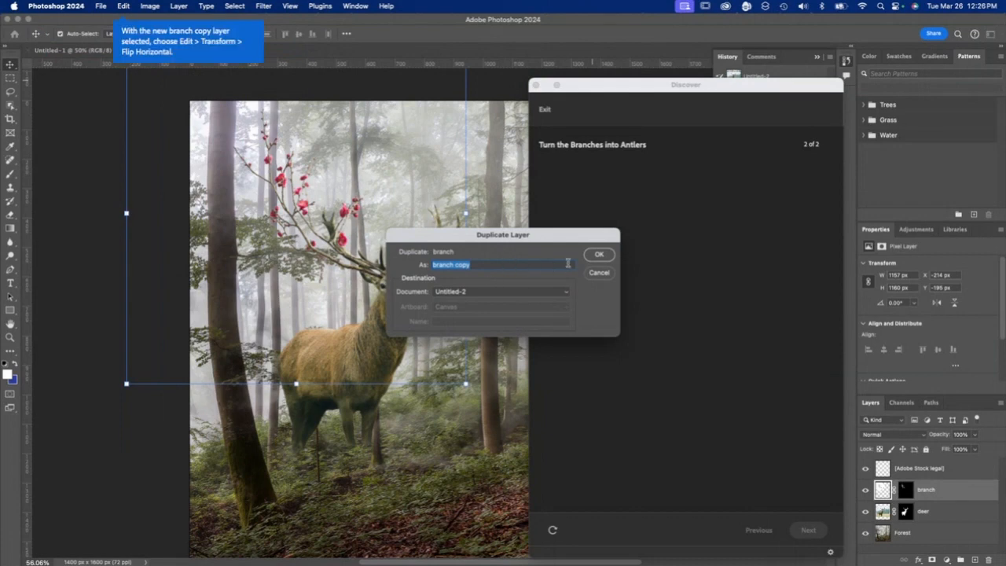
pyautogui.click(599, 254)
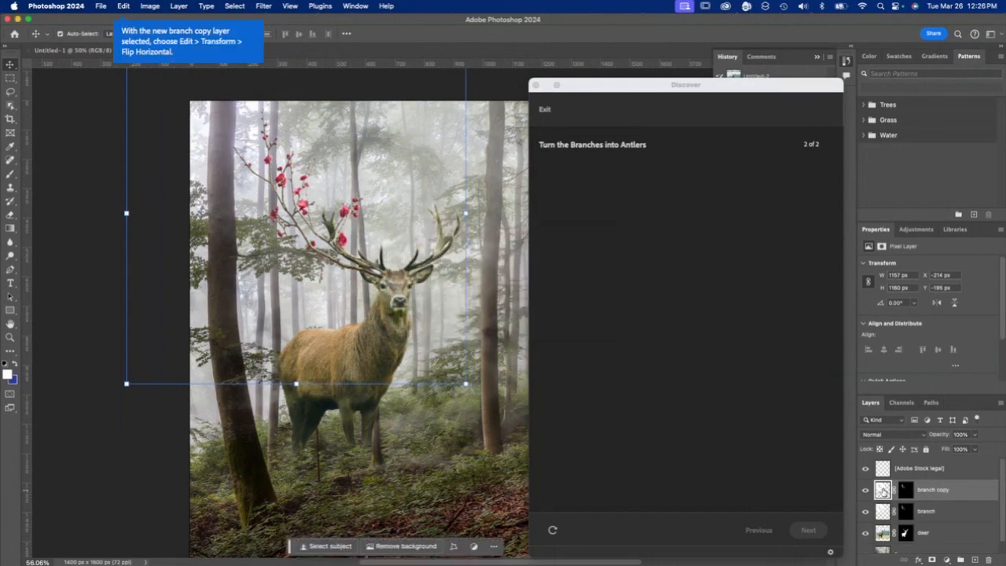
# - Flip the branch copy layer horizontally
pyautogui.click(126, 6)
pyautogui.moveTo(196, 246)
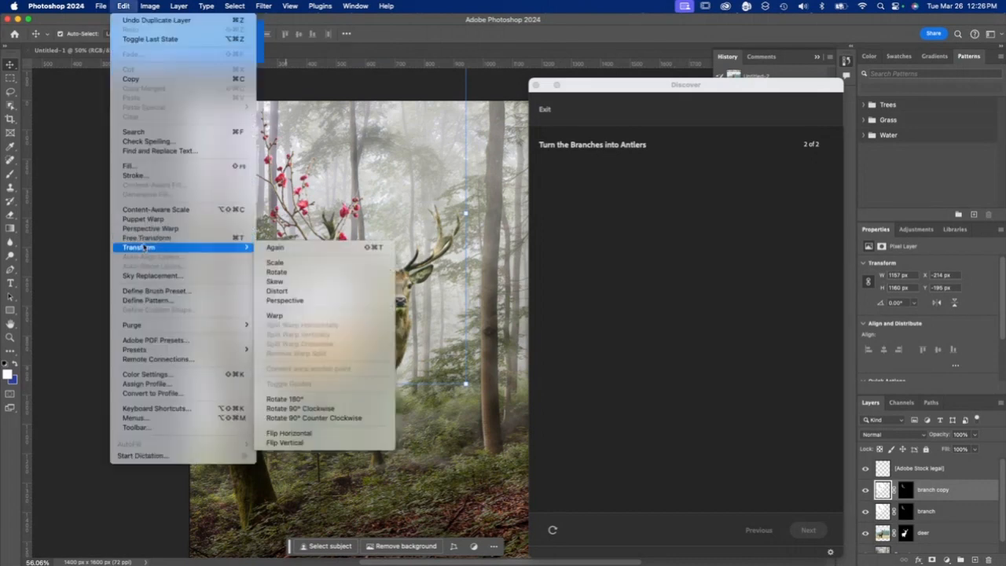
pyautogui.click(312, 435)
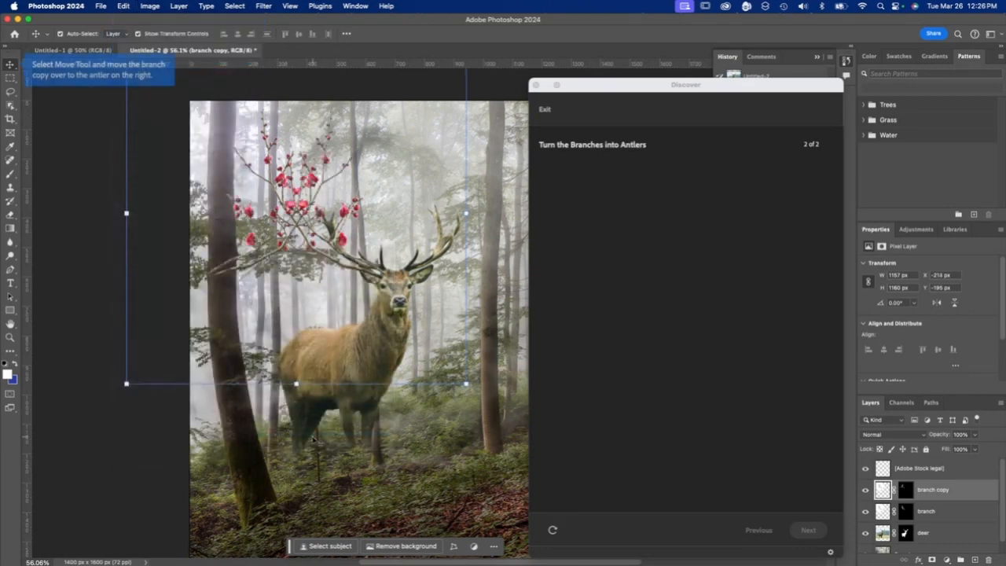
# - Move the branch copy over the antler on the right side of the deer's head and finish the guided tutorial
pyautogui.click(10, 65)
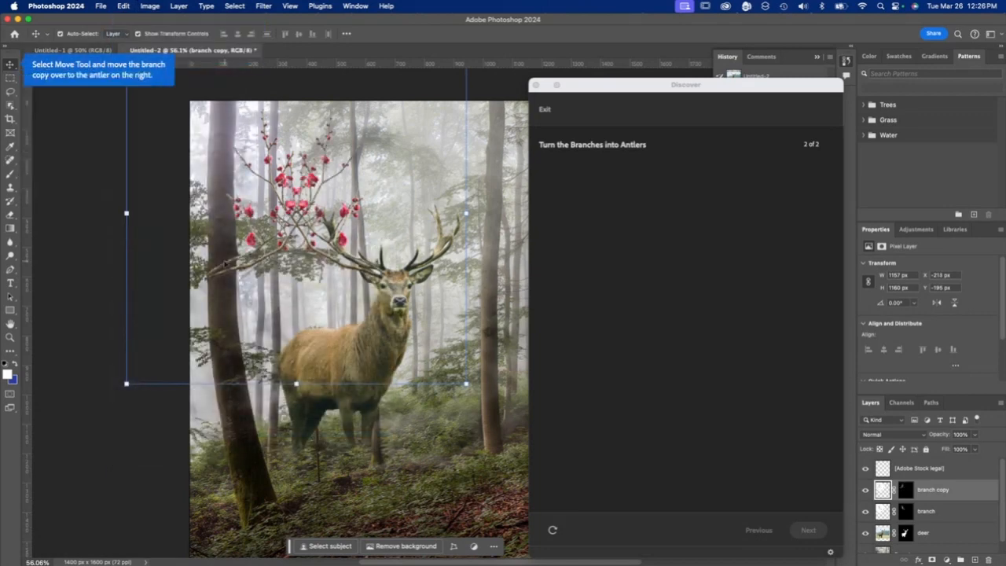
pyautogui.moveTo(280, 252); pyautogui.dragTo(475, 245)
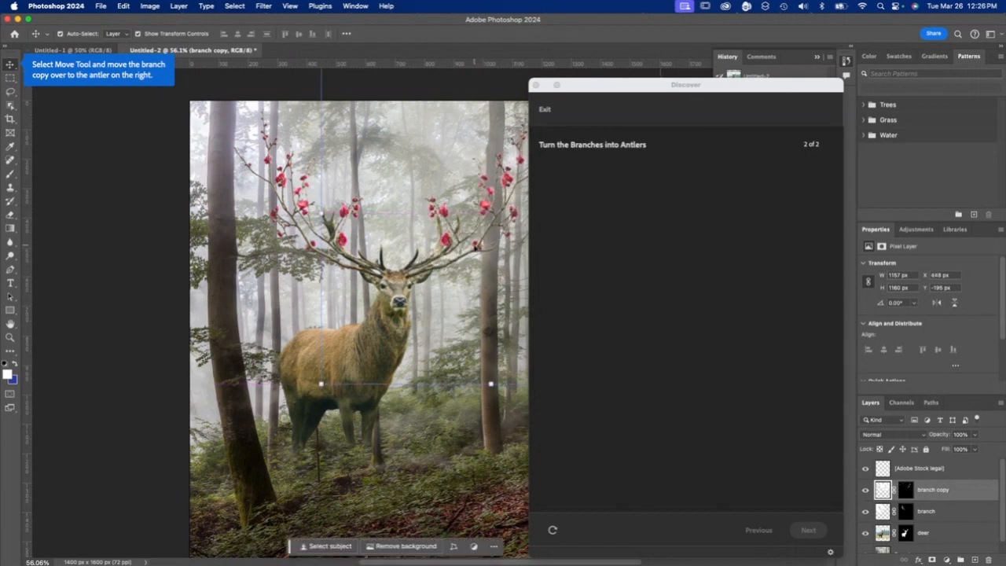
pyautogui.hscroll(4, 475, 246)
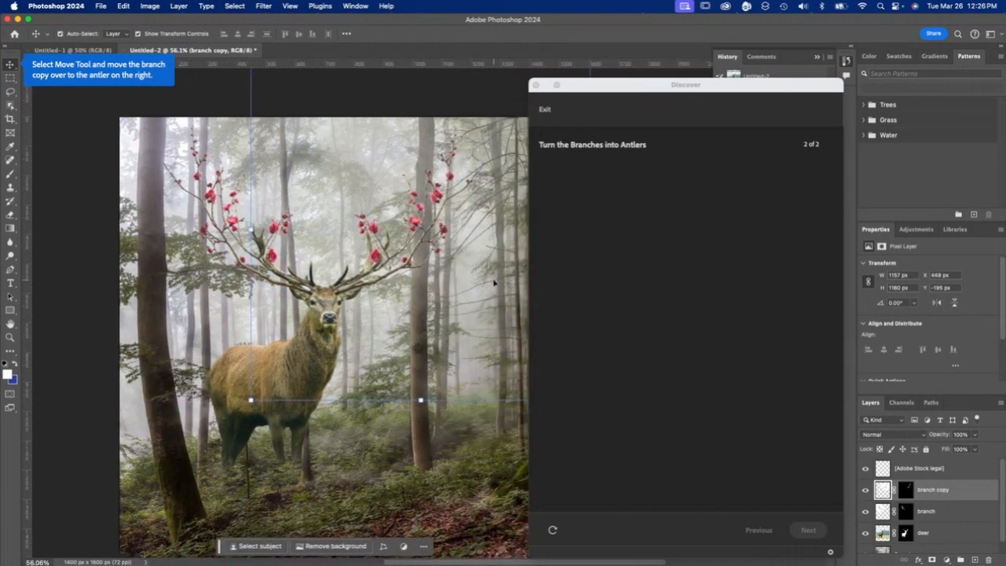
pyautogui.click(809, 530)
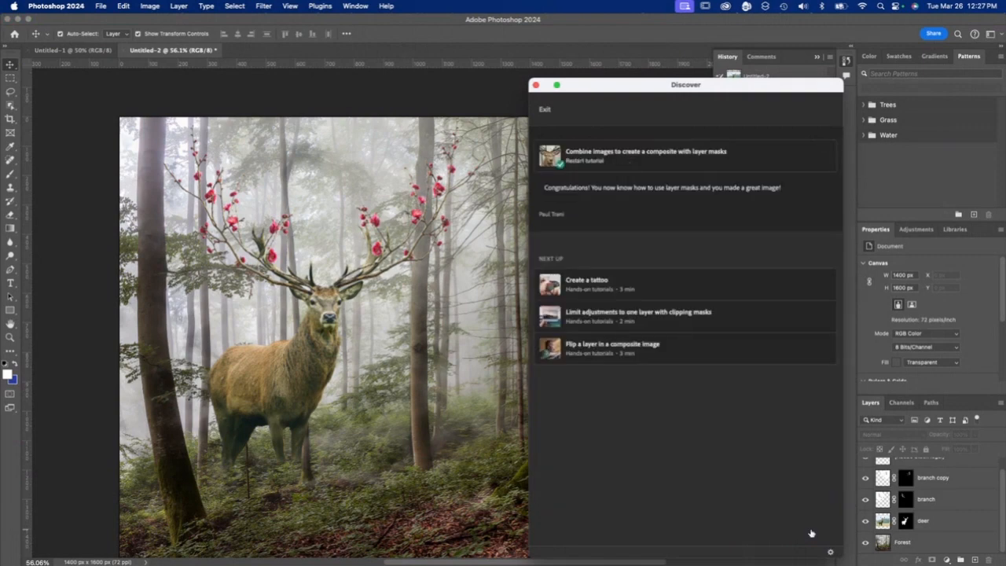
# - Move the Discover window off the image and inspect at 200% how the branches overlap the deer's original antlers
pyautogui.moveTo(618, 85); pyautogui.dragTo(606, 93)
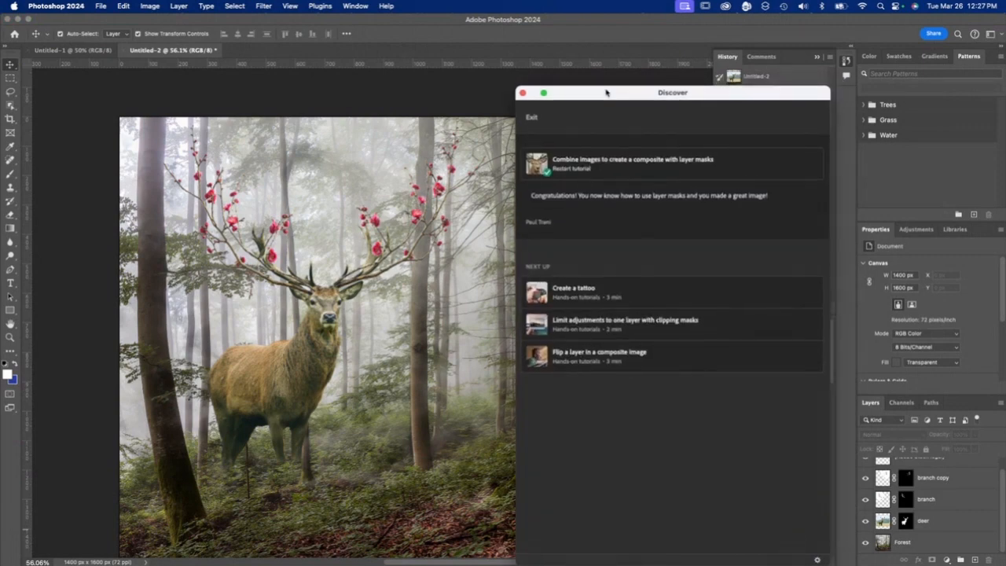
pyautogui.moveTo(605, 93); pyautogui.dragTo(605, 93)
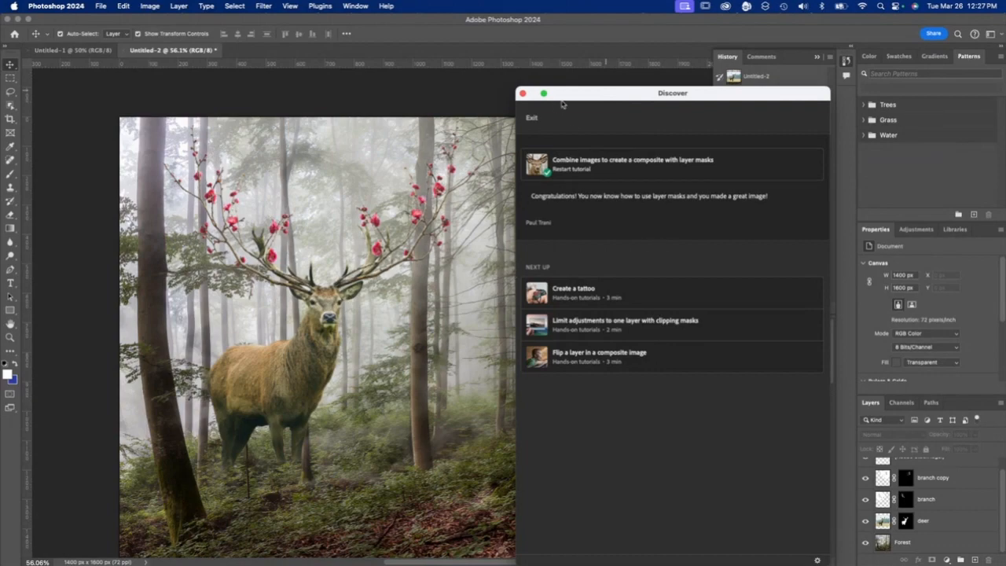
pyautogui.moveTo(569, 98); pyautogui.dragTo(675, 106)
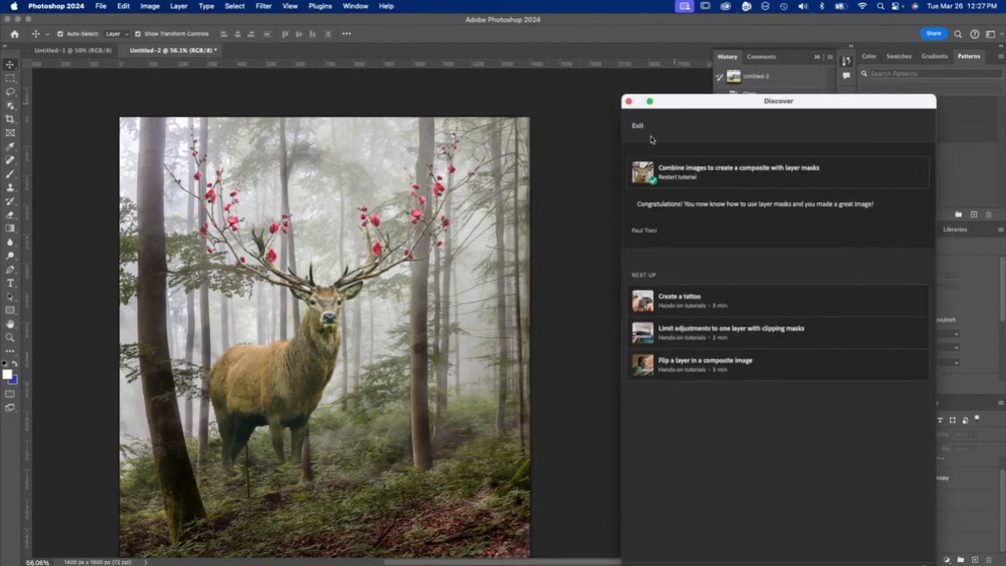
pyautogui.press('super+plus')
pyautogui.press('super+plus')
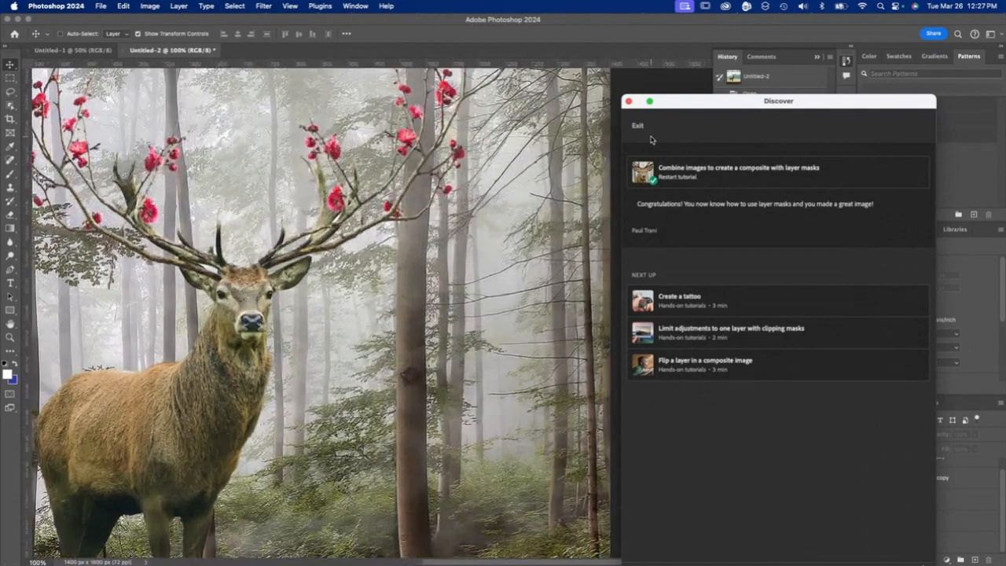
pyautogui.press('super+plus')
pyautogui.moveTo(57, 132); pyautogui.dragTo(433, 261)
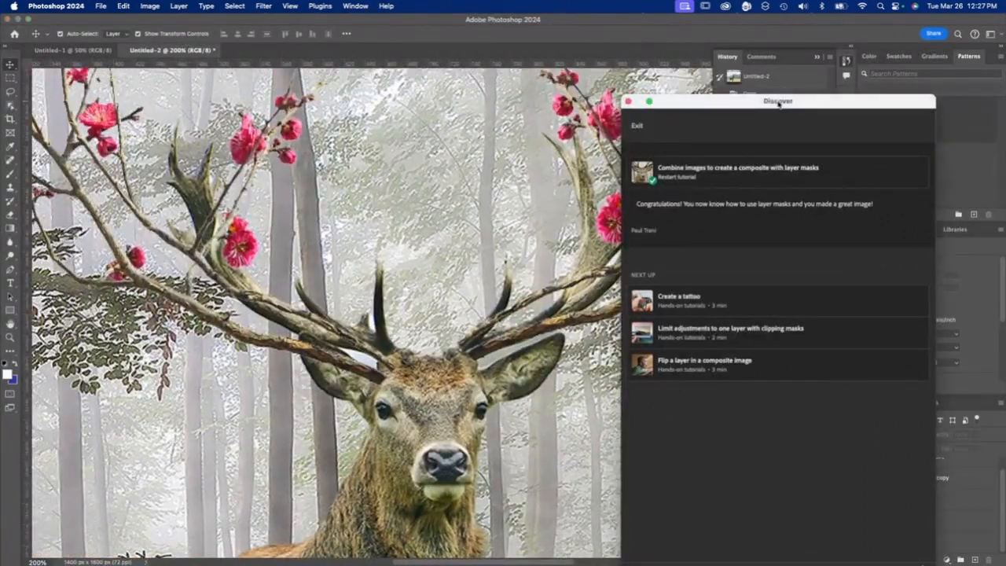
pyautogui.moveTo(778, 101); pyautogui.dragTo(637, 67)
pyautogui.scroll(2, 958, 506)
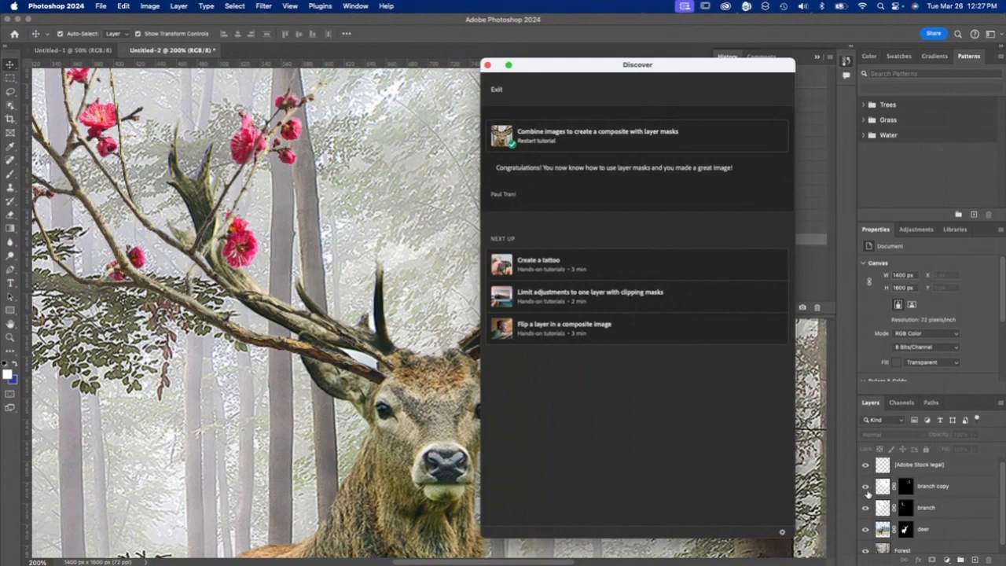
# - Hide the branch and branch copy layers and lasso both of the deer's original antlers on the deer layer
pyautogui.click(867, 488)
pyautogui.click(866, 509)
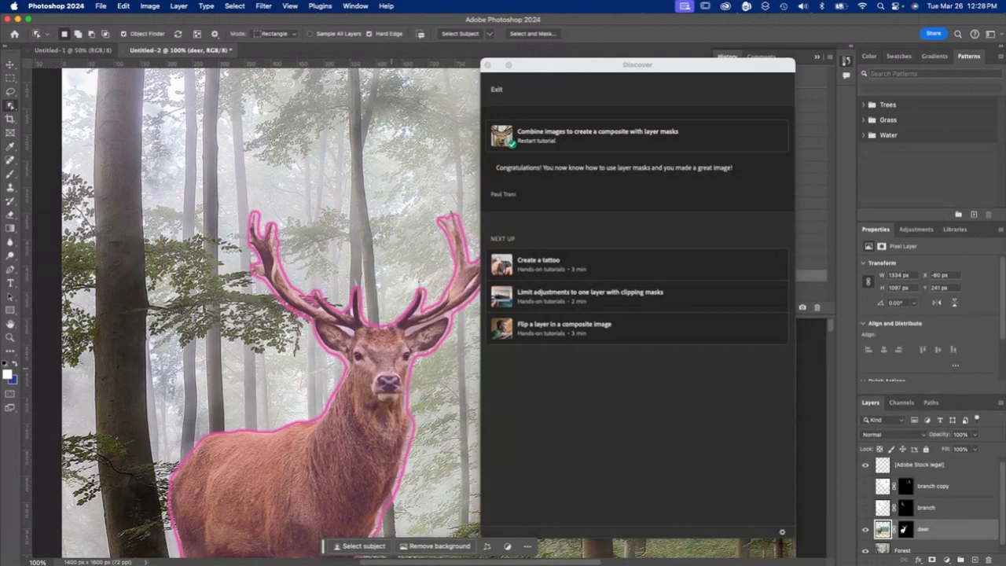
pyautogui.click(10, 92)
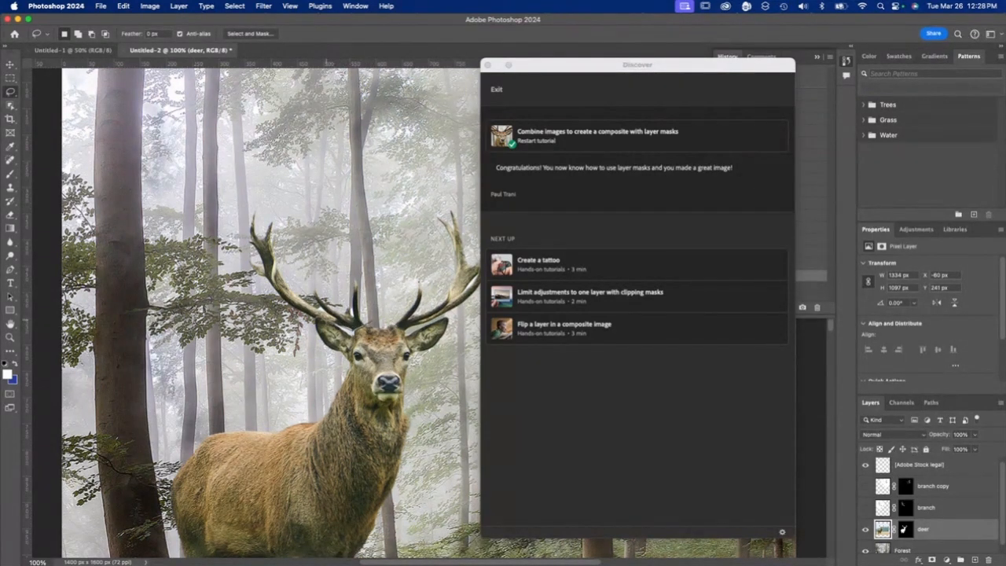
pyautogui.moveTo(245, 285)
pyautogui.mouseDown()
pyautogui.moveTo(225, 205)
pyautogui.moveTo(300, 196)
pyautogui.moveTo(353, 248)
pyautogui.moveTo(356, 272)
pyautogui.mouseUp()
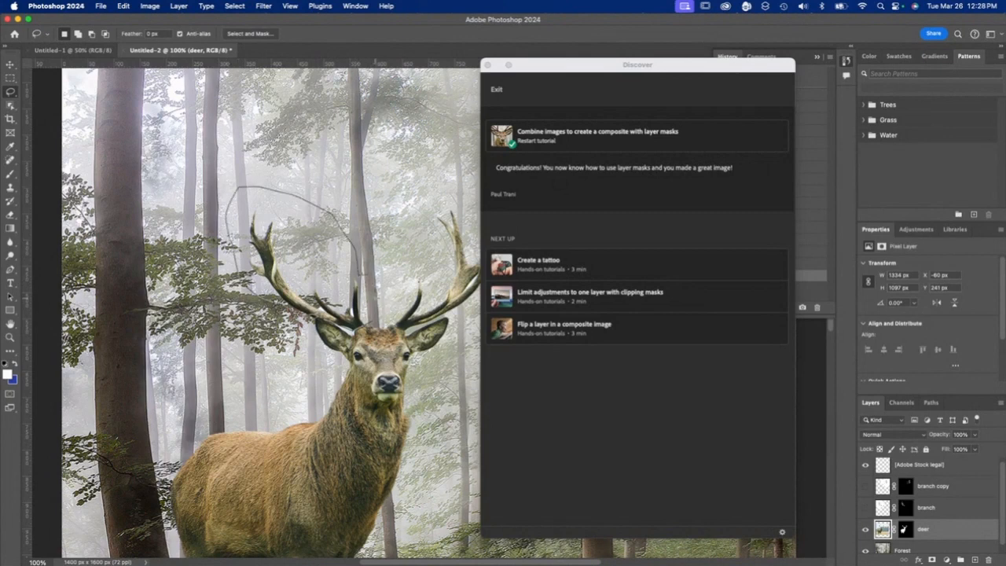
pyautogui.moveTo(375, 297); pyautogui.dragTo(378, 303)
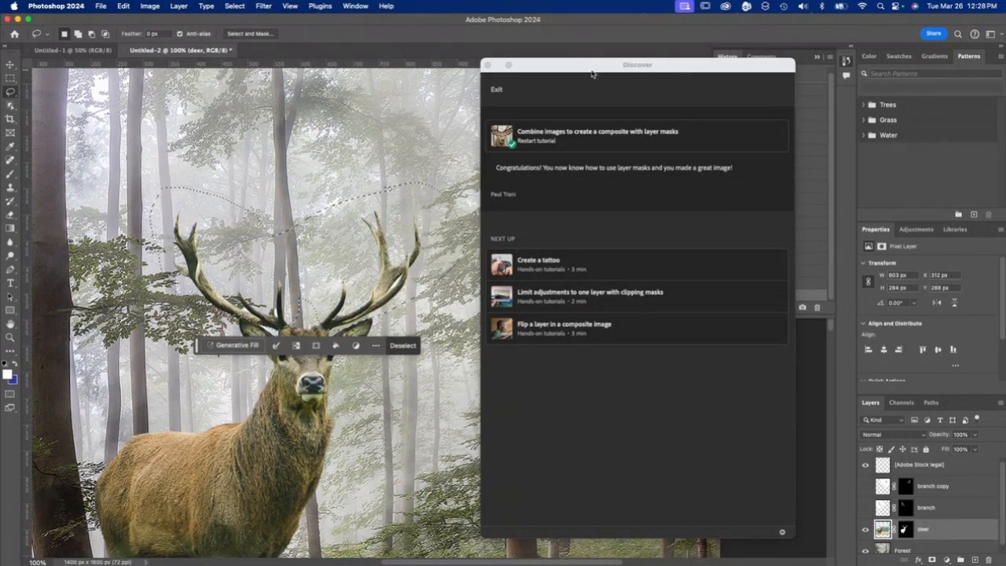
# - Remove the selected antlers using Generative Fill with an empty prompt
pyautogui.moveTo(586, 65); pyautogui.dragTo(914, 81)
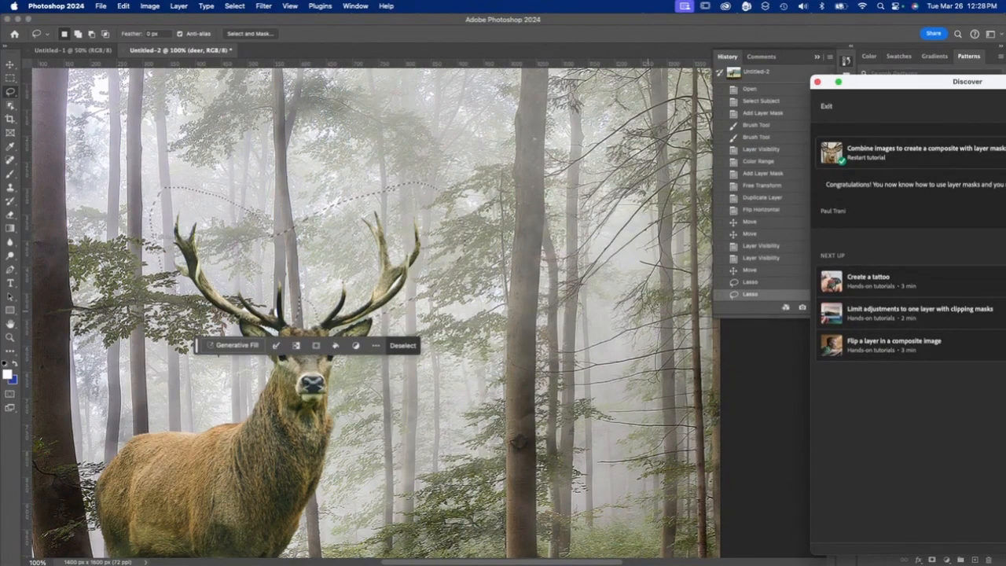
pyautogui.click(230, 345)
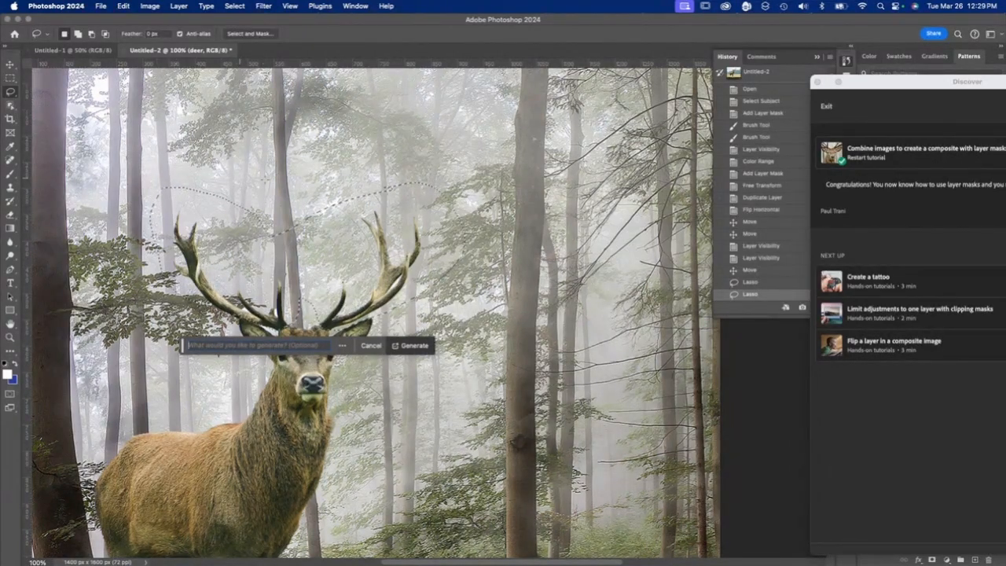
pyautogui.click(425, 347)
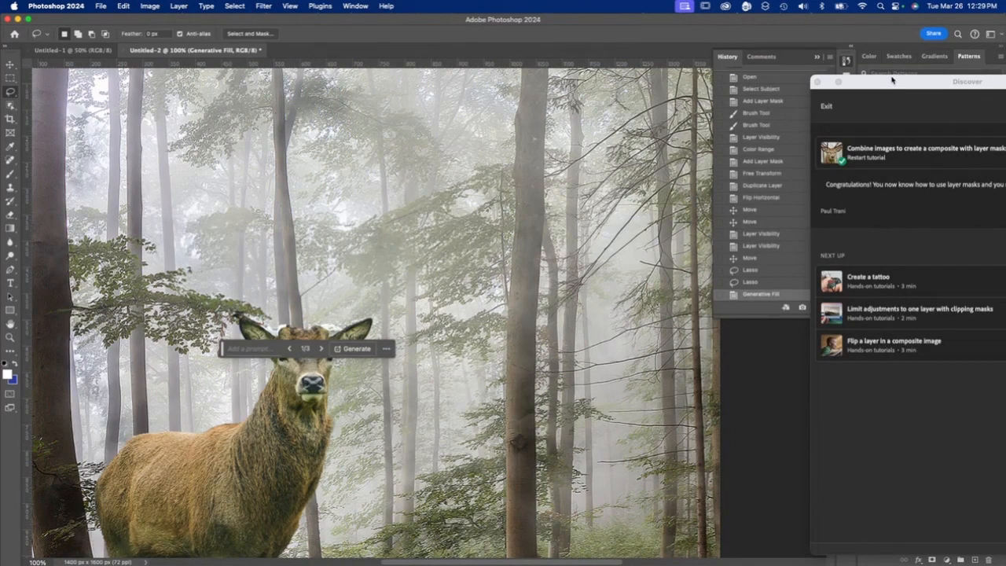
# - Compare the Generative Fill variations on the deer's head and choose the third one
pyautogui.moveTo(892, 79); pyautogui.dragTo(526, 453)
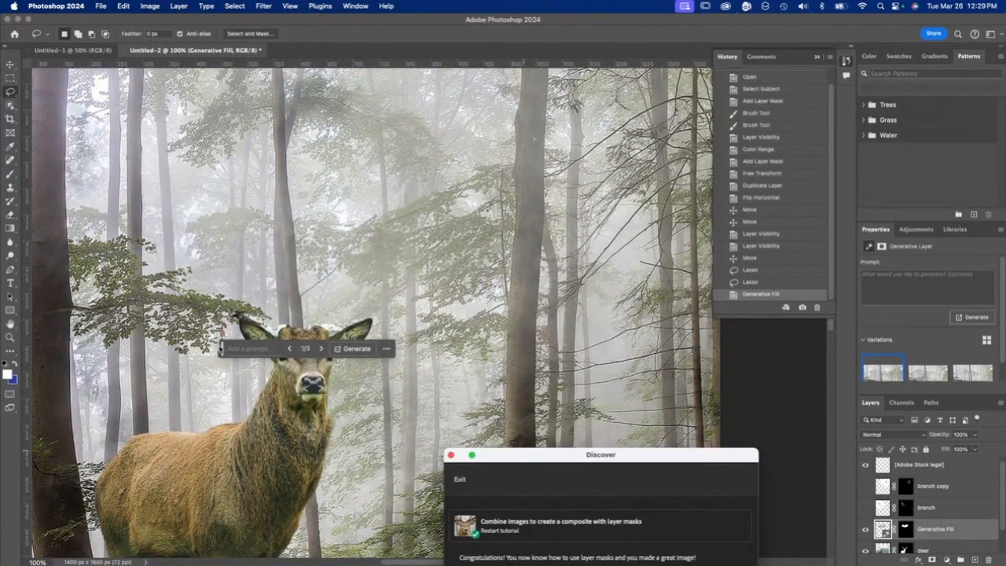
pyautogui.moveTo(222, 348); pyautogui.dragTo(400, 235)
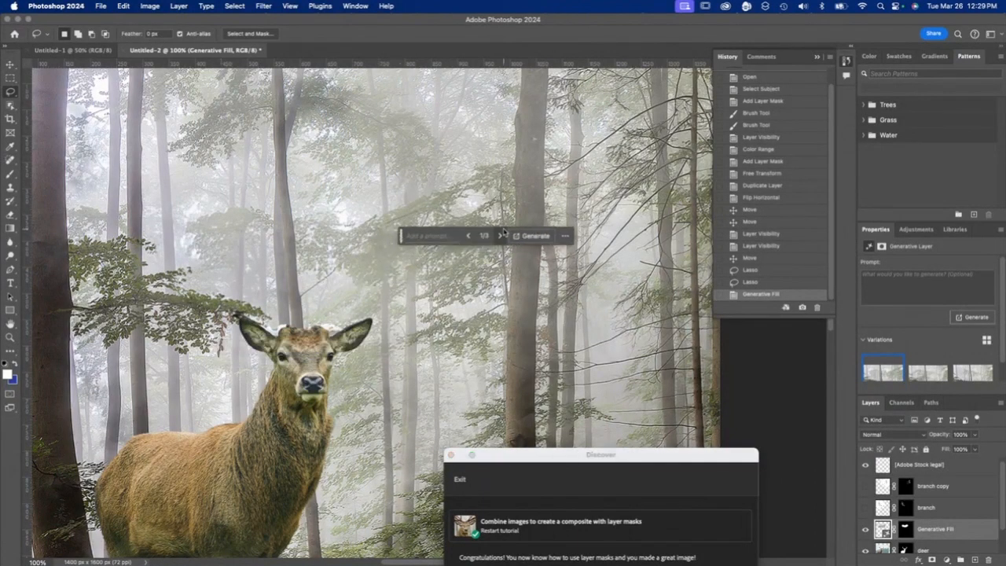
pyautogui.click(499, 235)
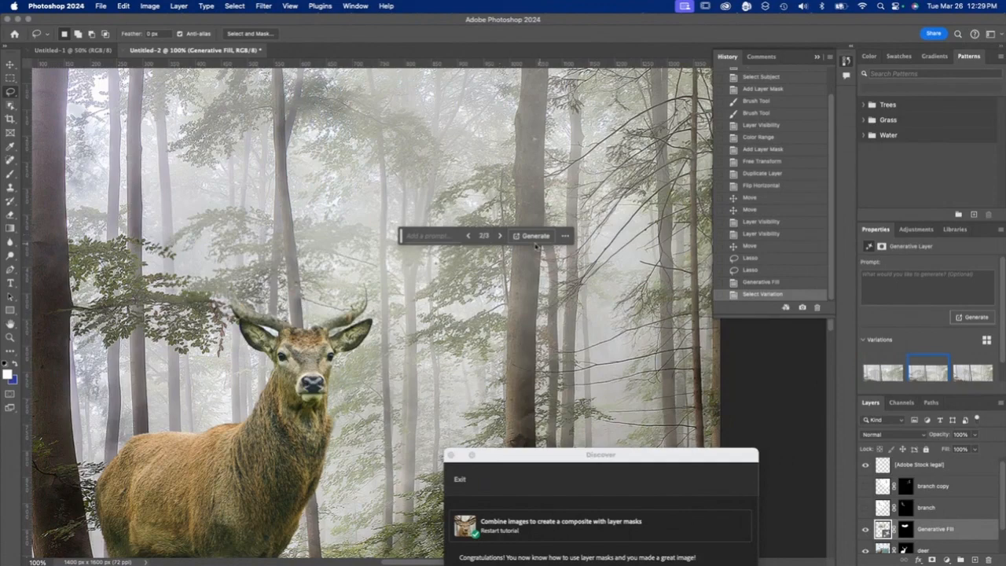
pyautogui.click(499, 236)
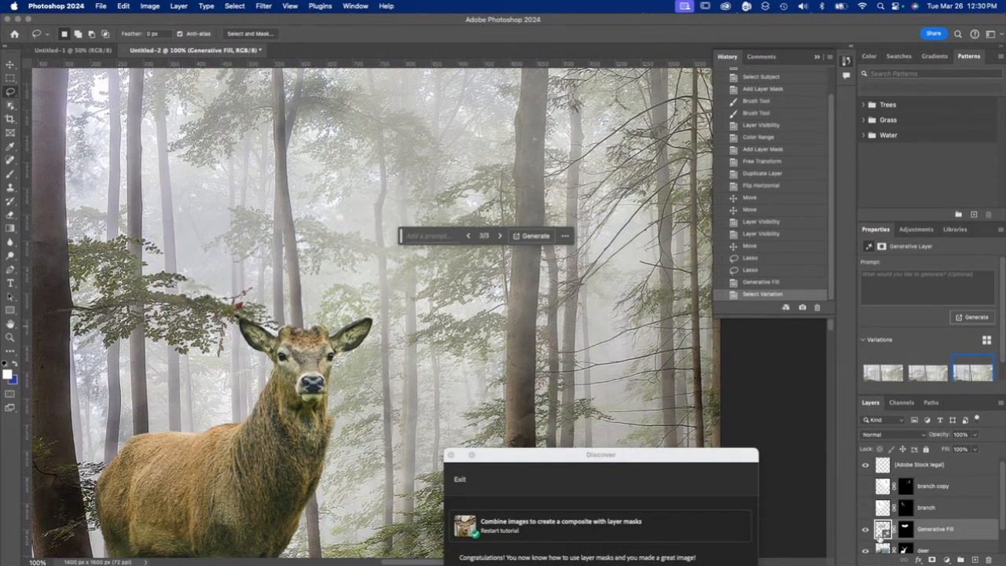
# - Compare the image with the Generative Fill layer off and on, and make the branch and branch copy layers visible
pyautogui.click(866, 530)
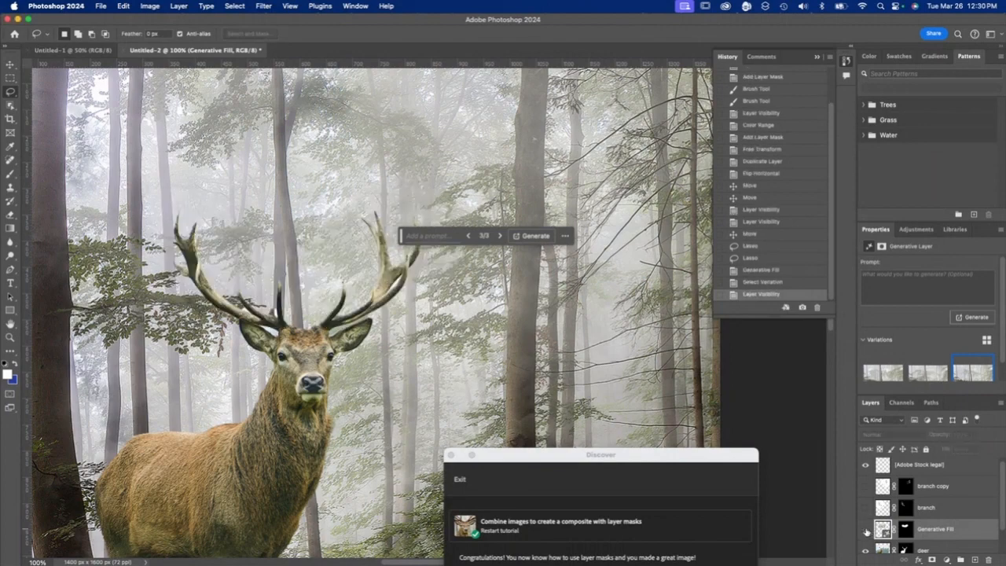
pyautogui.click(865, 531)
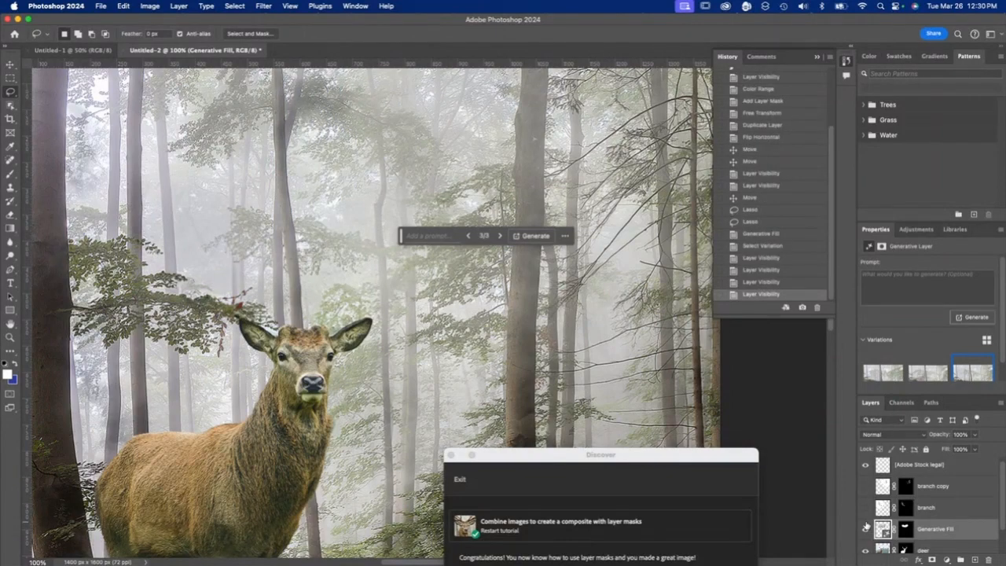
pyautogui.click(865, 534)
pyautogui.click(865, 533)
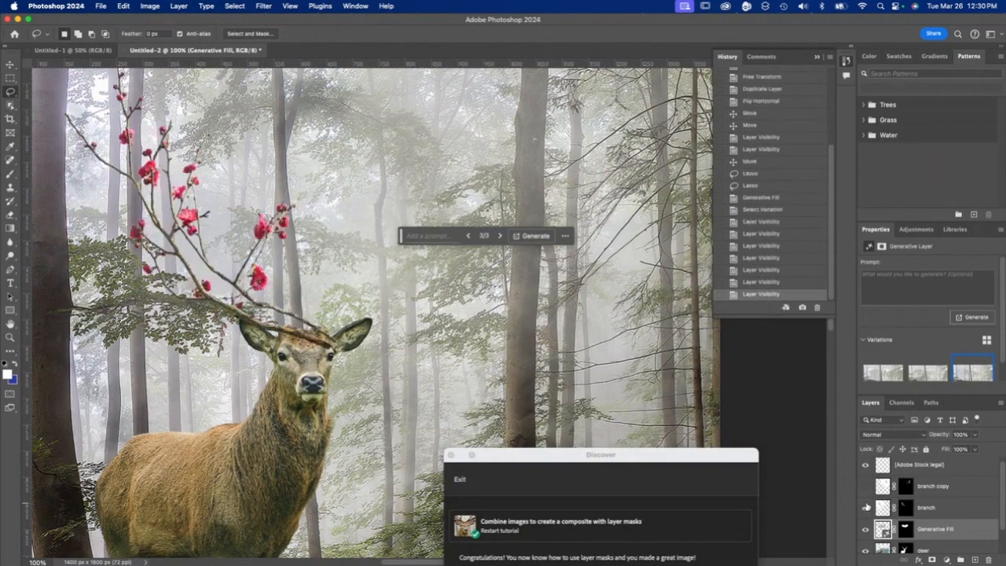
pyautogui.click(865, 508)
pyautogui.click(865, 489)
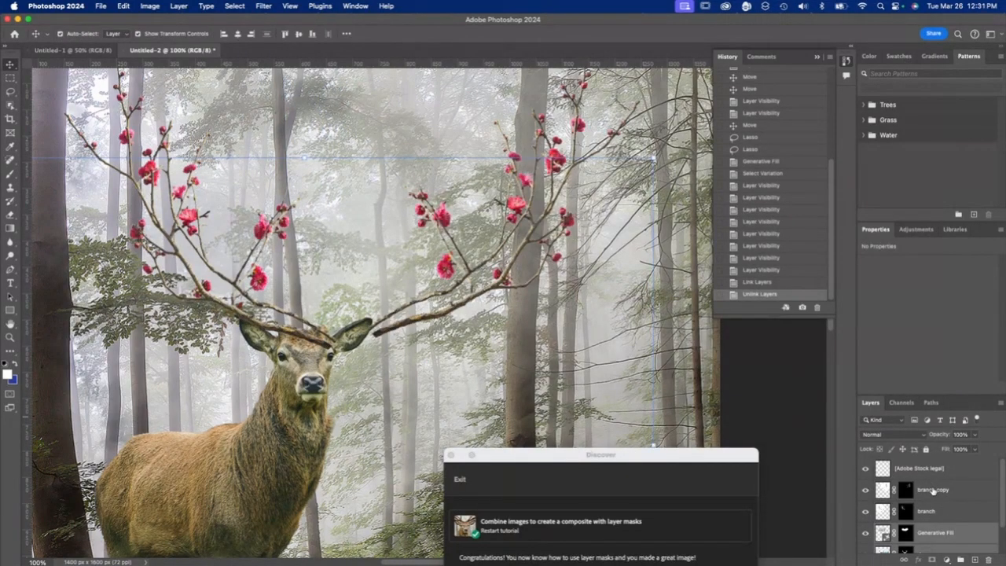
# - Select the branch copy and branch layers together and link them
pyautogui.click(932, 490)
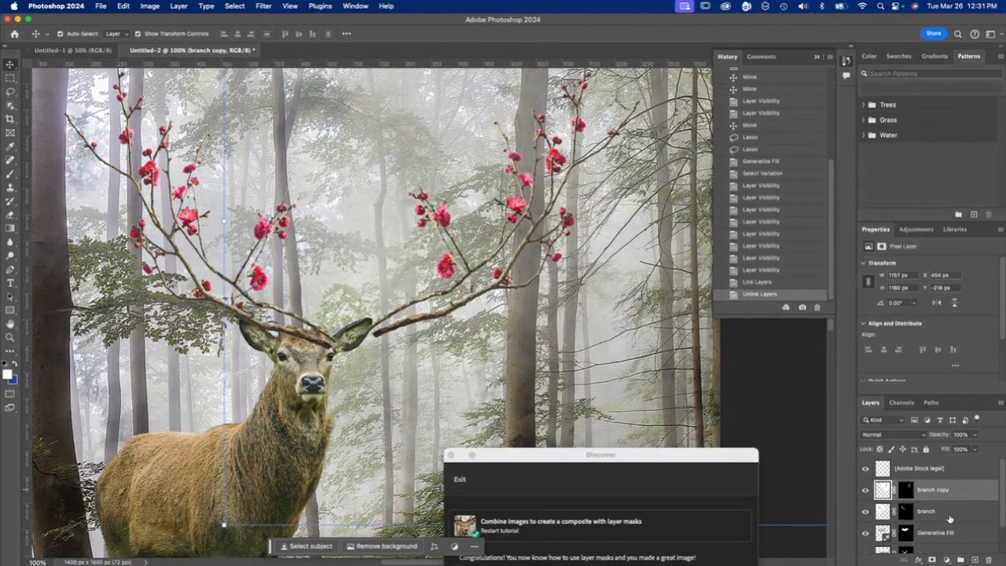
pyautogui.keyDown('shift'); pyautogui.click(937, 512); pyautogui.keyUp('shift')
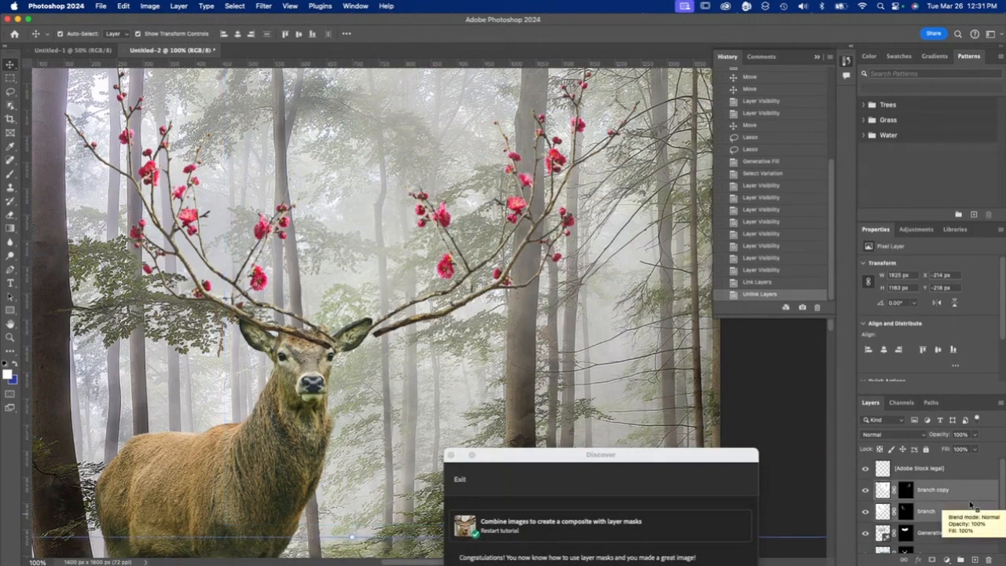
pyautogui.keyDown('super'); pyautogui.click(930, 512); pyautogui.keyUp('super')
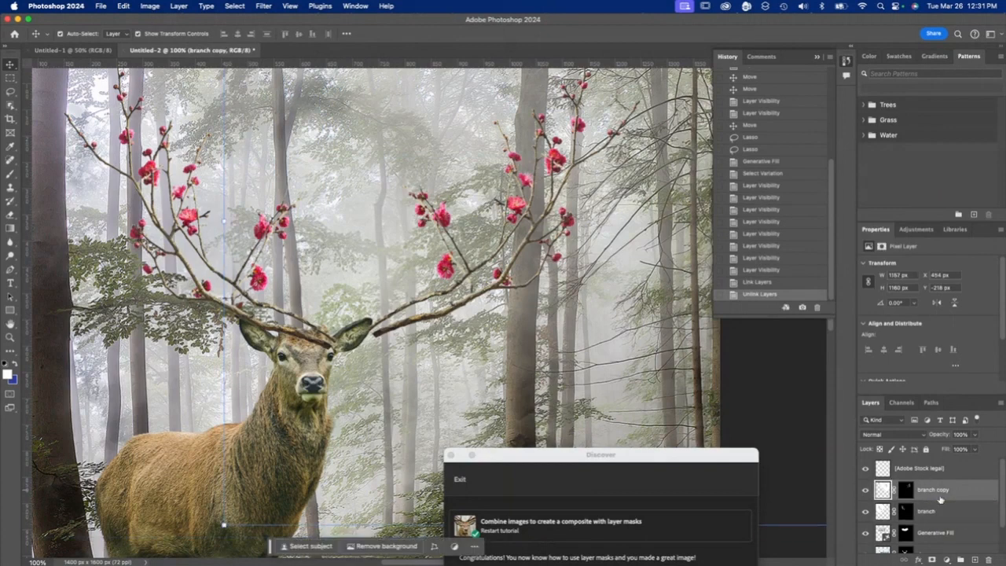
pyautogui.keyDown('super'); pyautogui.click(931, 514); pyautogui.keyUp('super')
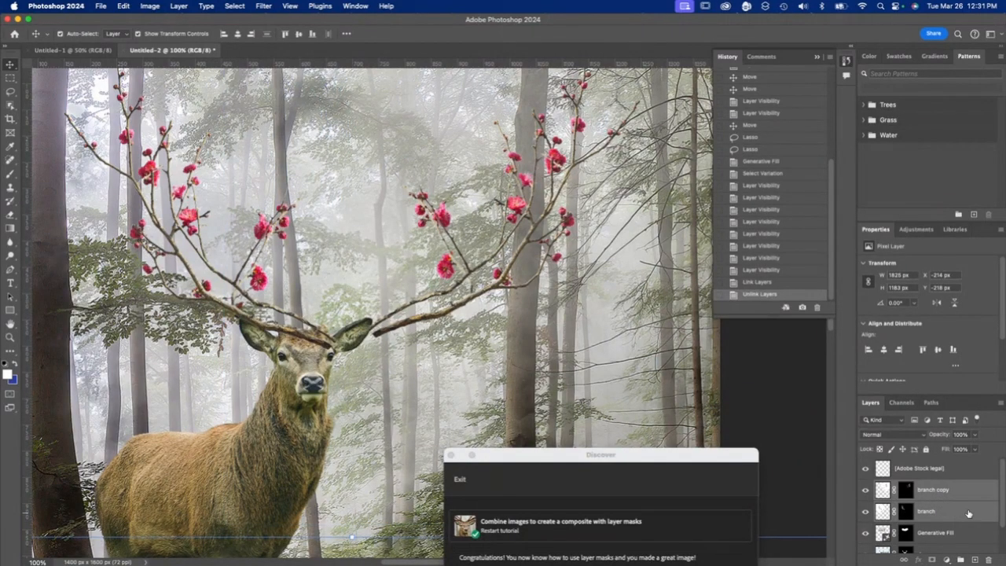
pyautogui.rightClick(969, 514)
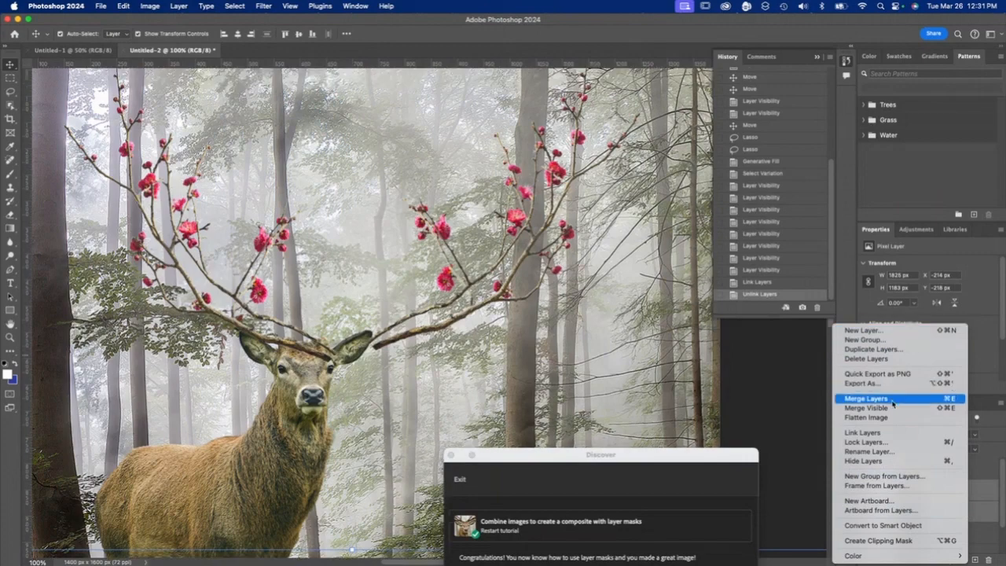
pyautogui.click(878, 432)
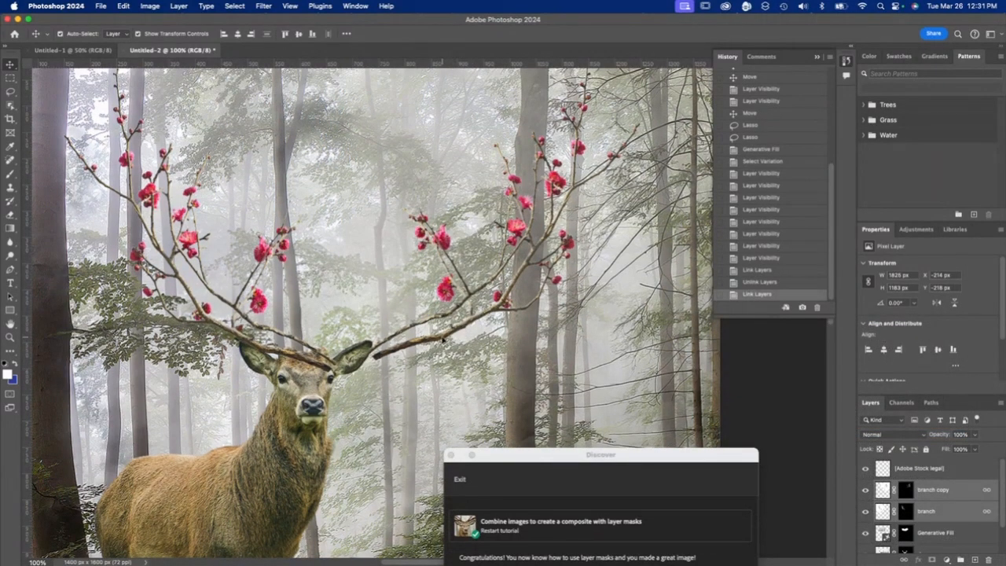
# - Move the linked branches over to the crown of the deer's head and rotate them about 2.4° clockwise with Free Transform
pyautogui.moveTo(442, 339); pyautogui.dragTo(404, 312)
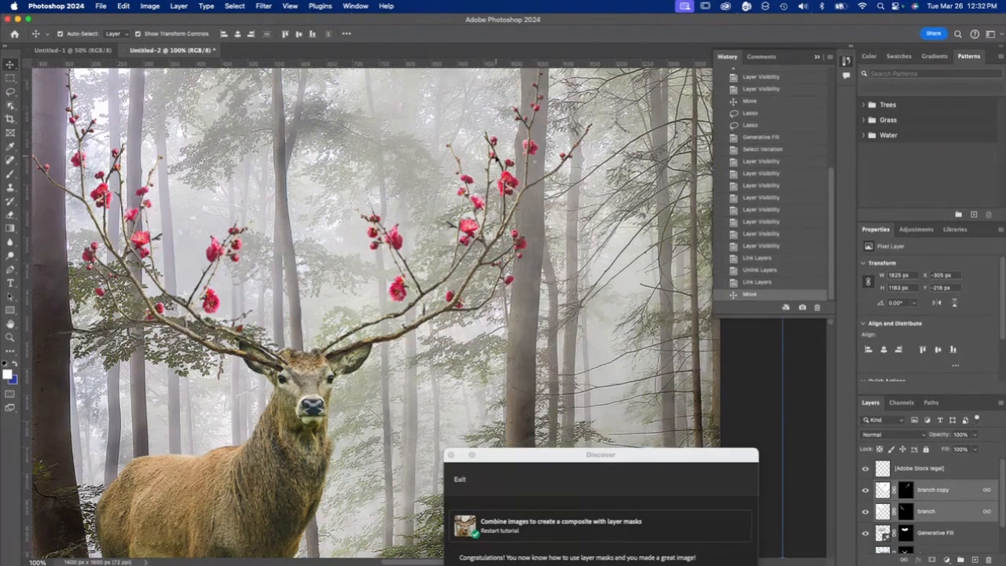
pyautogui.press('super+t')
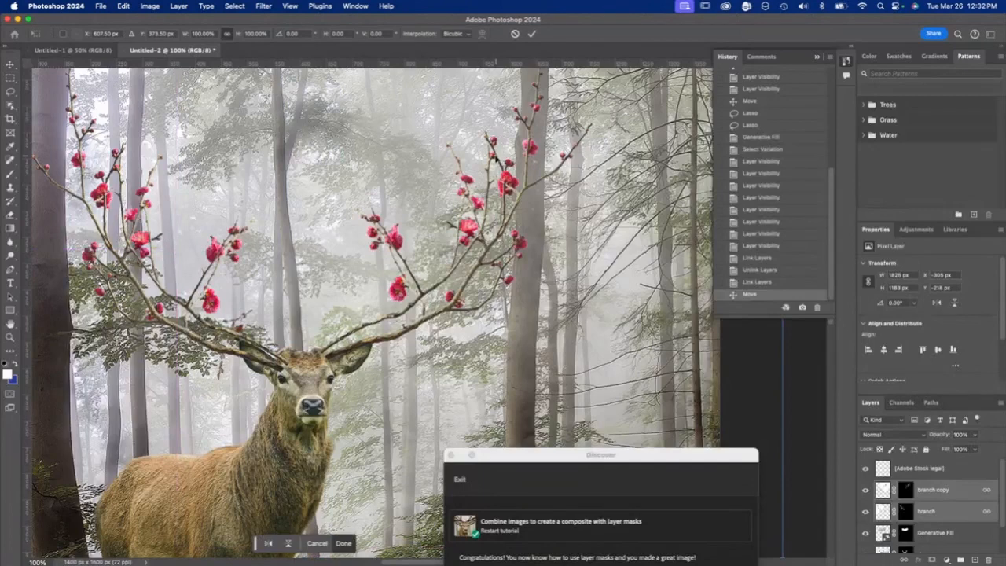
pyautogui.press('super+minus')
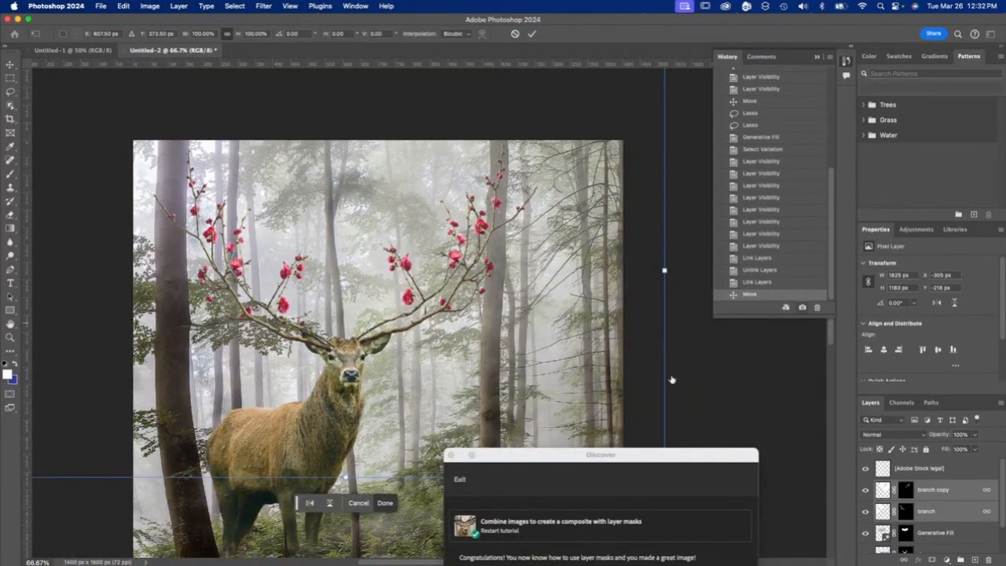
pyautogui.moveTo(521, 457); pyautogui.dragTo(923, 447)
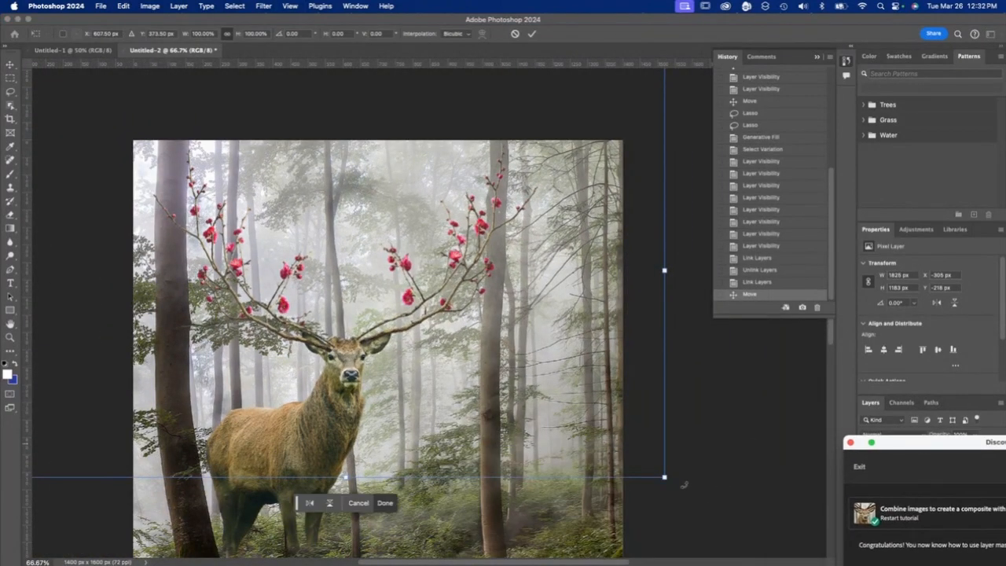
pyautogui.moveTo(685, 485); pyautogui.dragTo(676, 505)
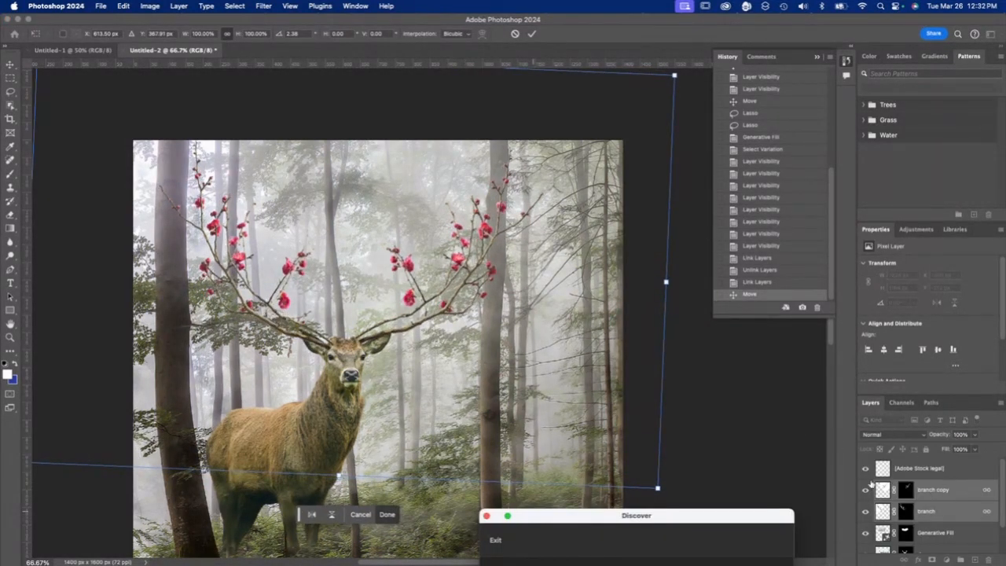
# - Unlink the two branch layers and shift the branch layer slightly upward so its base meets the deer's head
pyautogui.rightClick(975, 491)
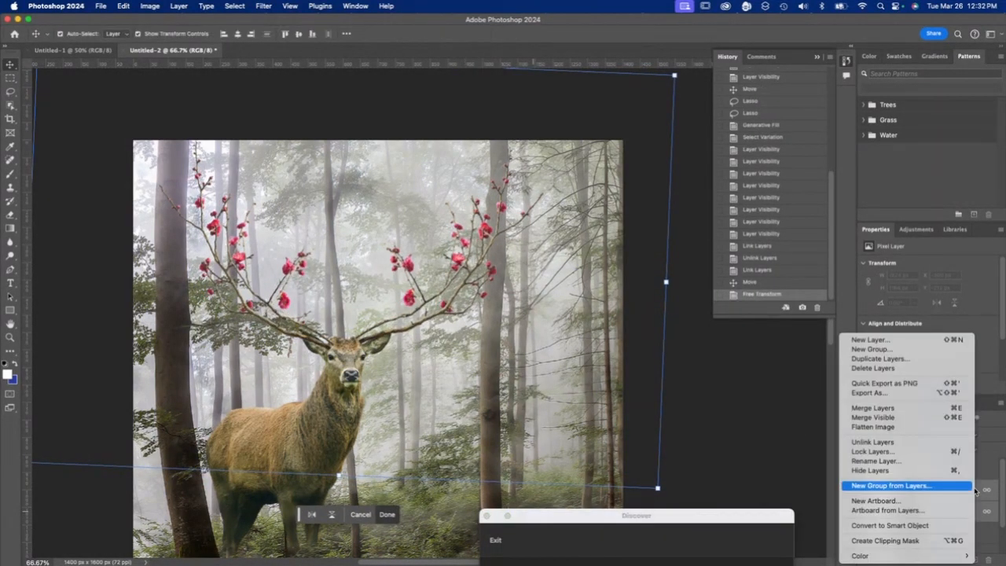
pyautogui.click(935, 499)
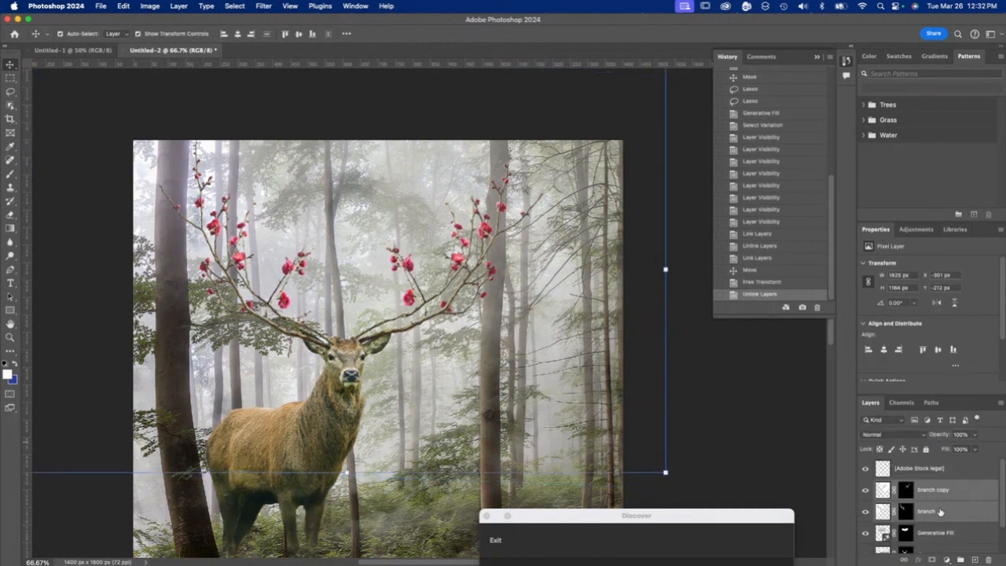
pyautogui.click(939, 510)
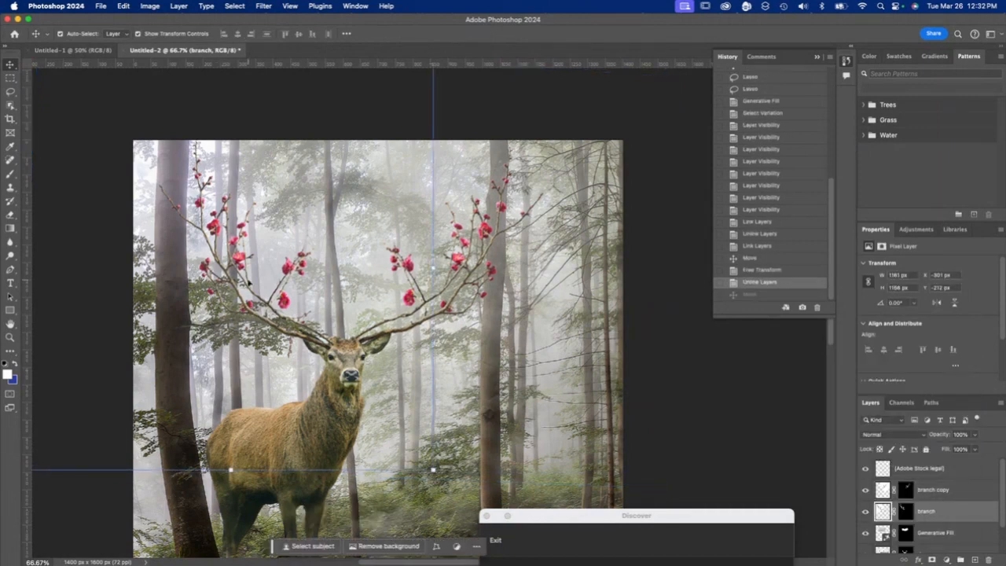
pyautogui.moveTo(278, 340); pyautogui.dragTo(279, 326)
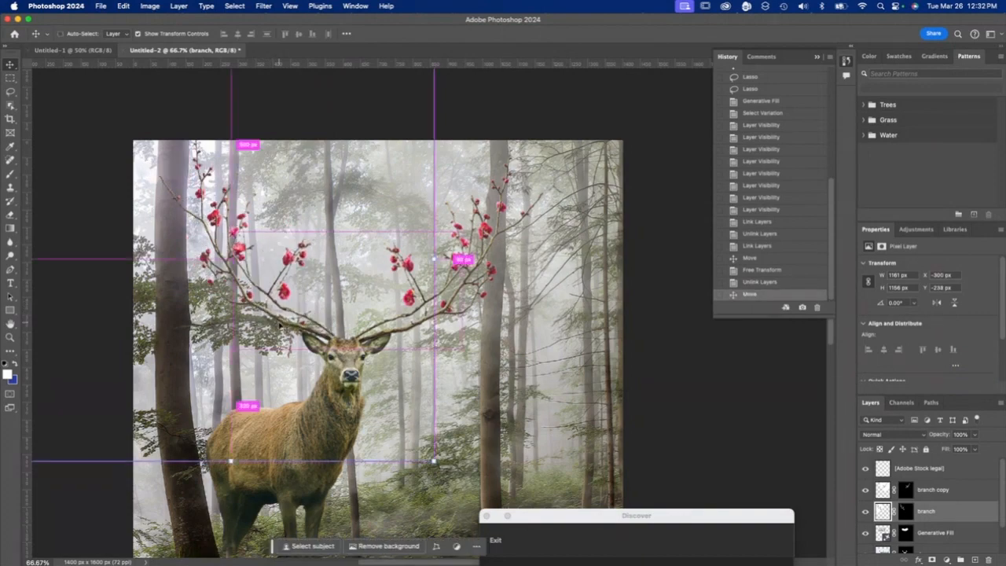
# - Fine-tune the branch copy layer slightly upward so its base sits beside the deer's ear
pyautogui.press('super+equal')
pyautogui.press('super+equal')
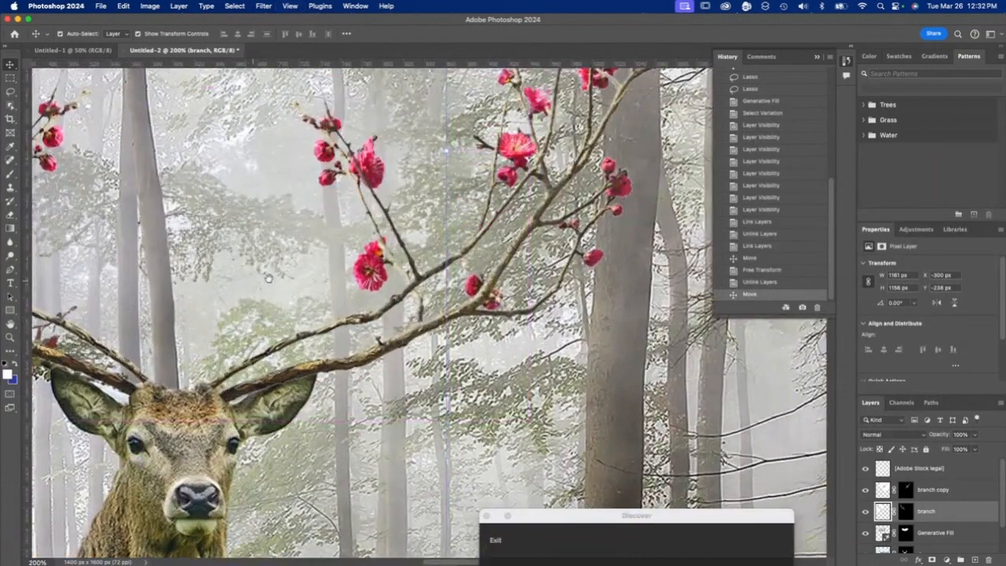
pyautogui.moveTo(269, 278); pyautogui.dragTo(425, 265)
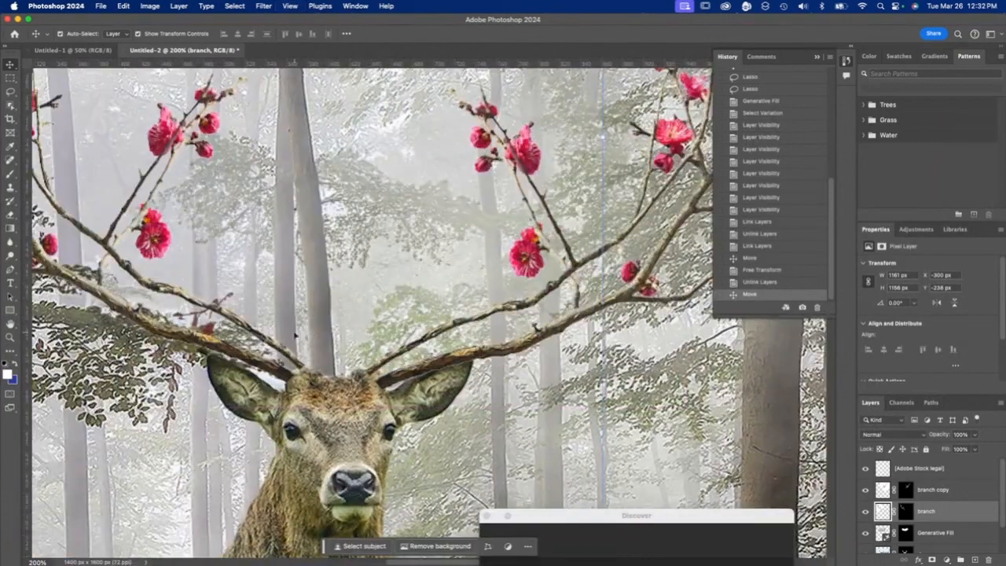
pyautogui.click(935, 491)
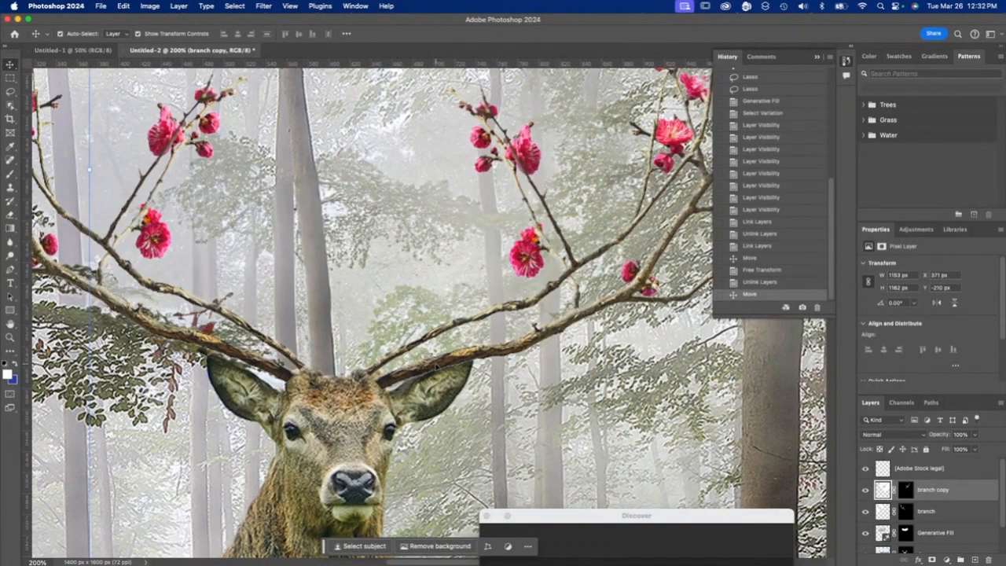
pyautogui.moveTo(457, 351)
pyautogui.mouseDown()
pyautogui.moveTo(471, 337)
pyautogui.moveTo(461, 342)
pyautogui.mouseUp()
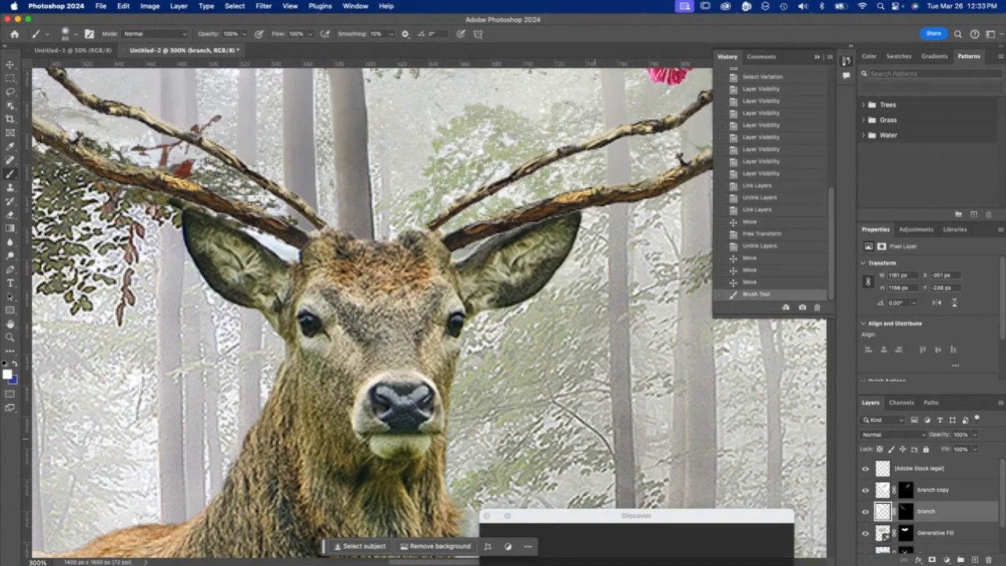
pyautogui.press('super+0')
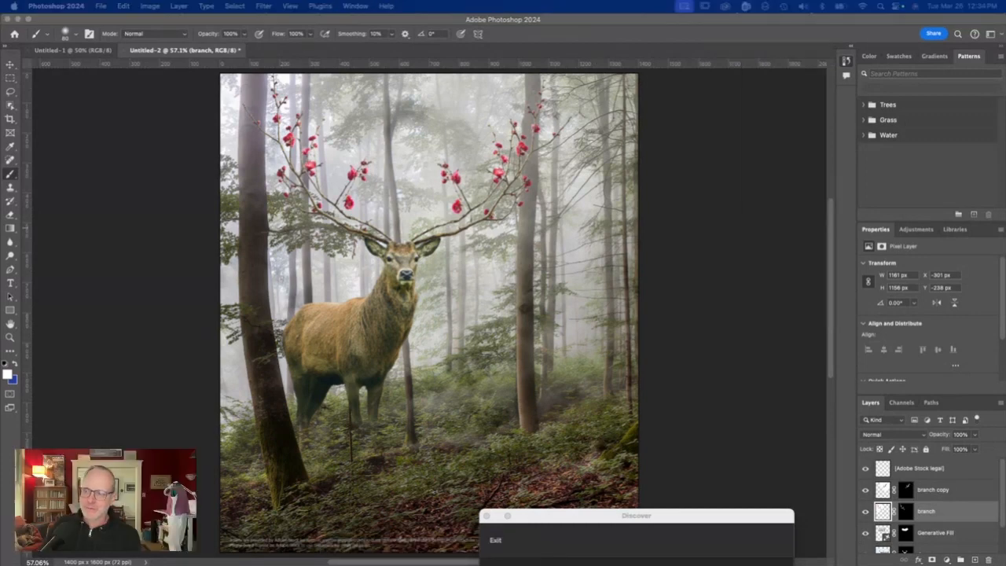
# - Save the composite to the Desktop as a Photoshop PDF named with the author's surname followed by _tutorial5, keeping the default PDF settings
pyautogui.click(100, 6)
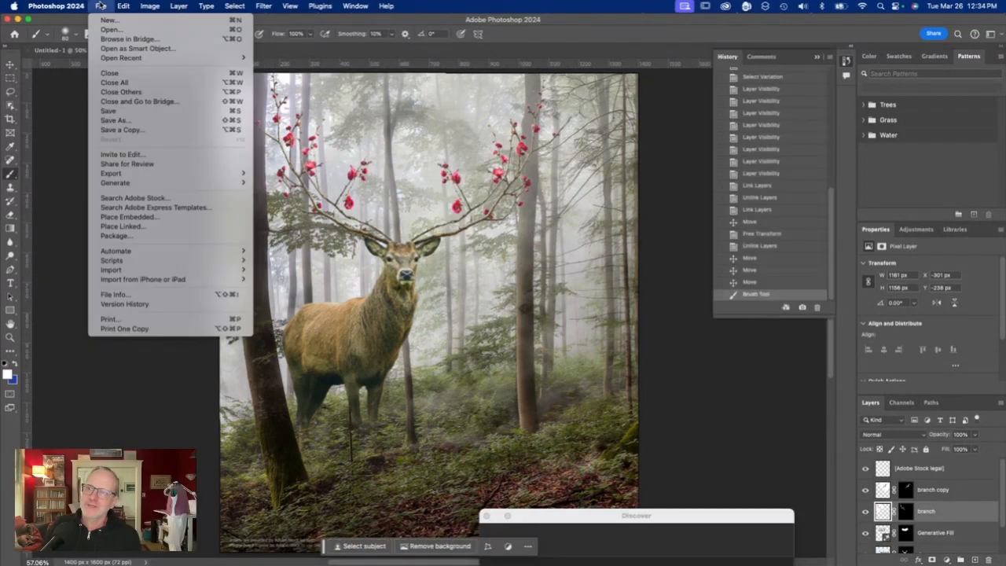
pyautogui.click(157, 120)
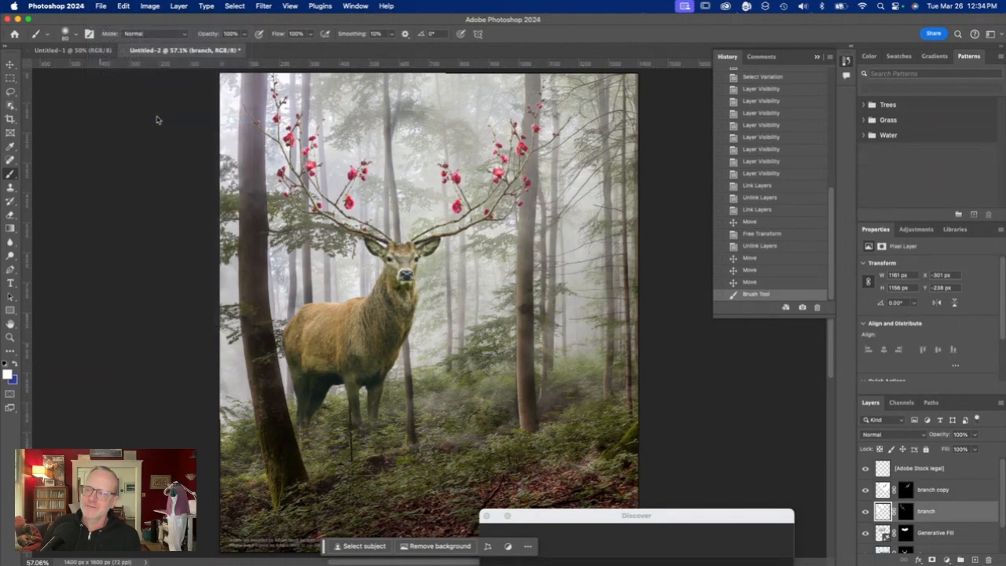
pyautogui.click(515, 260)
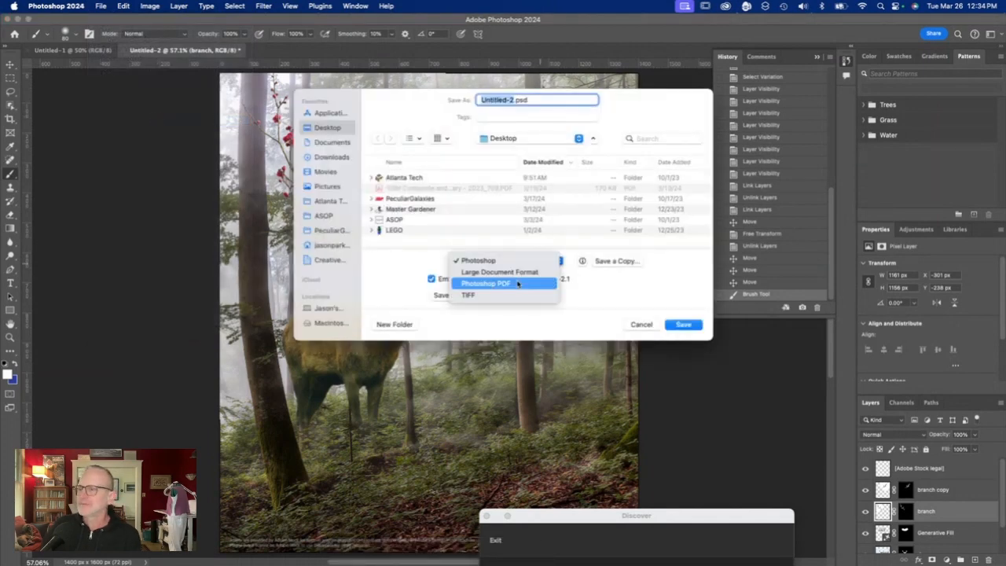
pyautogui.click(517, 284)
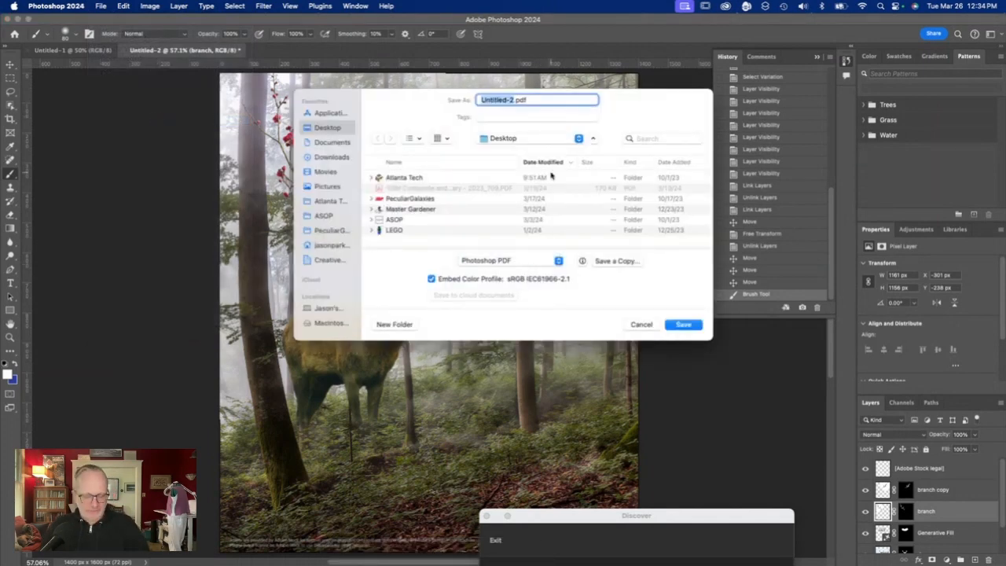
pyautogui.write('parker_tutorial5')
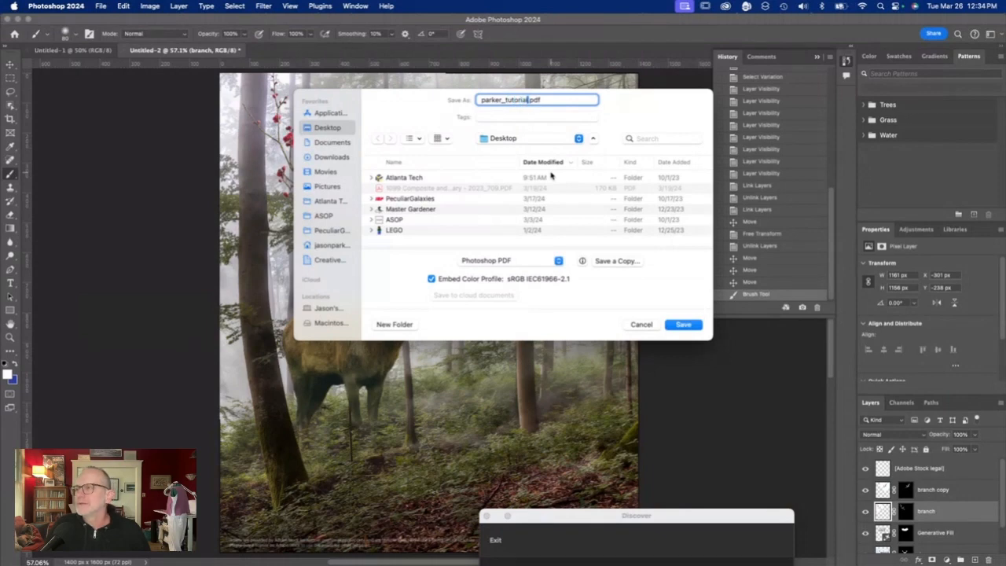
pyautogui.press('Return')
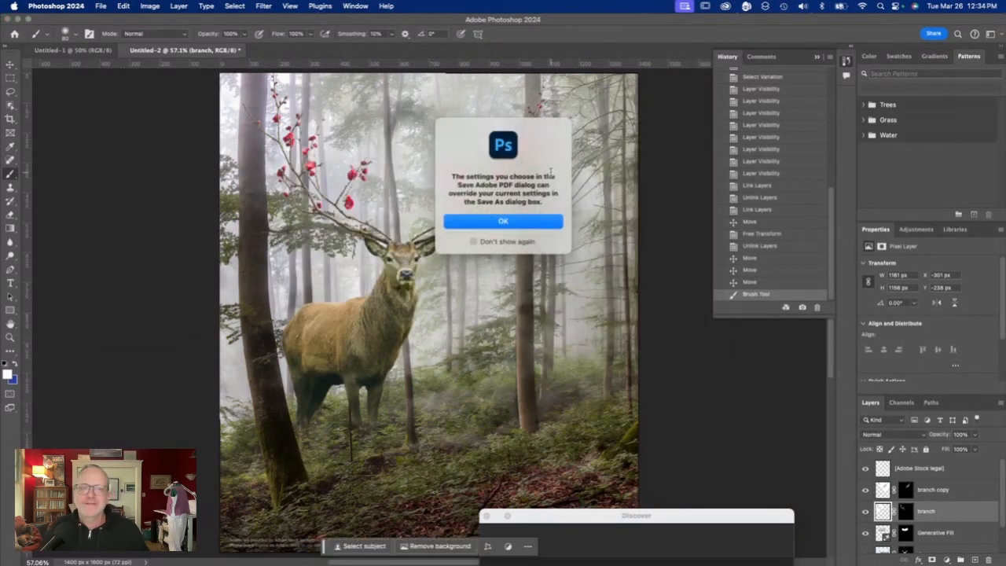
pyautogui.click(508, 222)
pyautogui.click(656, 422)
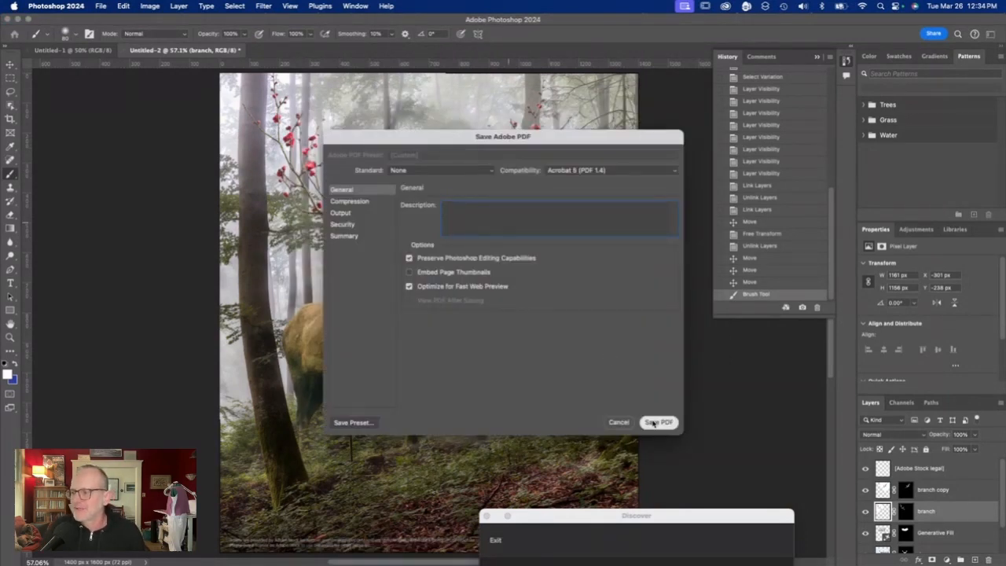
pyautogui.click(483, 250)
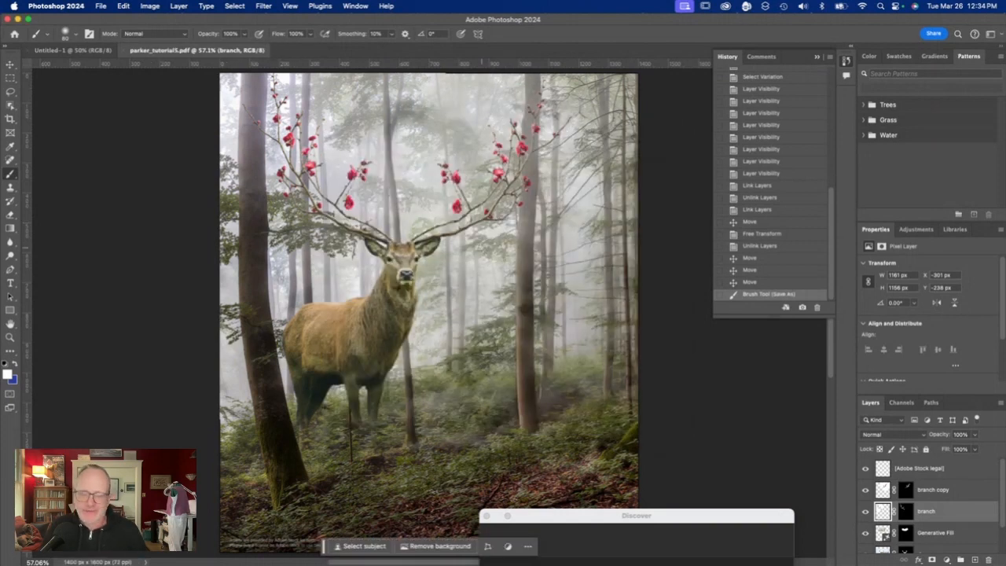